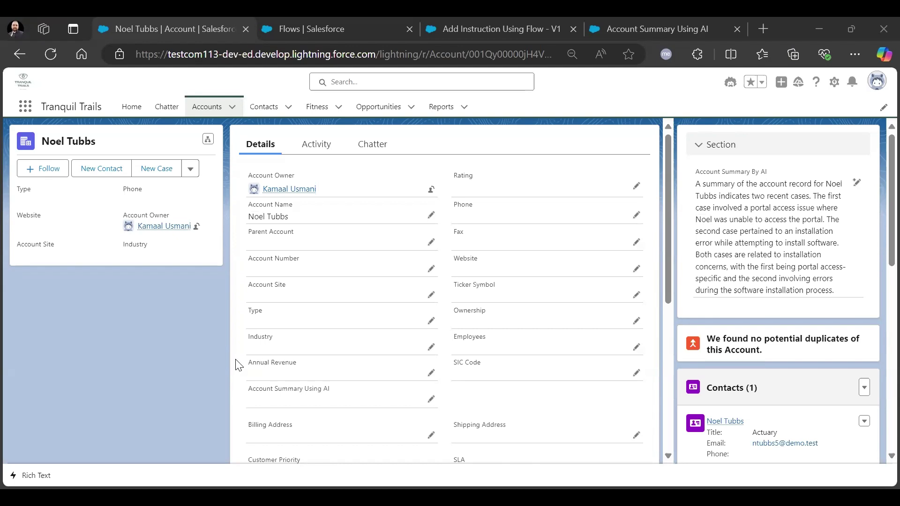
# Step: Clear the Account Summary By AI field on the account record and save the record
pyautogui.click(856, 182)
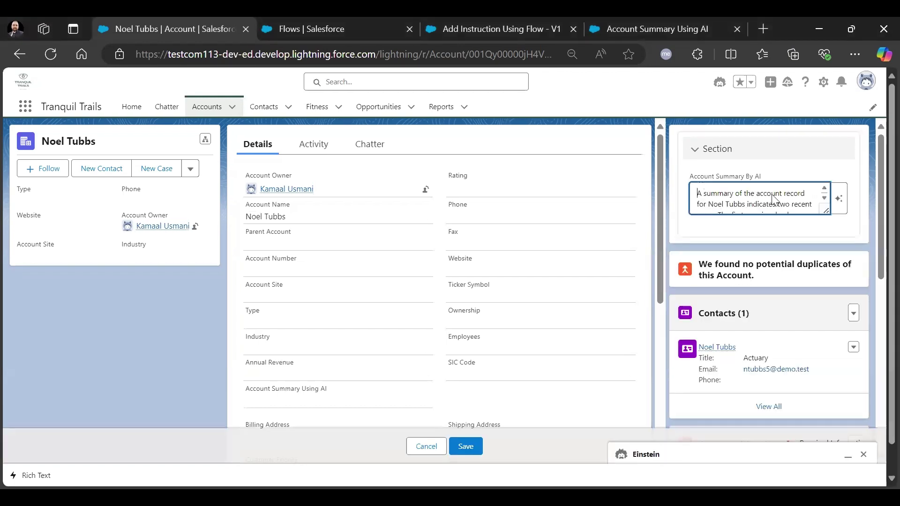
pyautogui.hotkey('ctrl', 'a')
pyautogui.press('BackSpace')
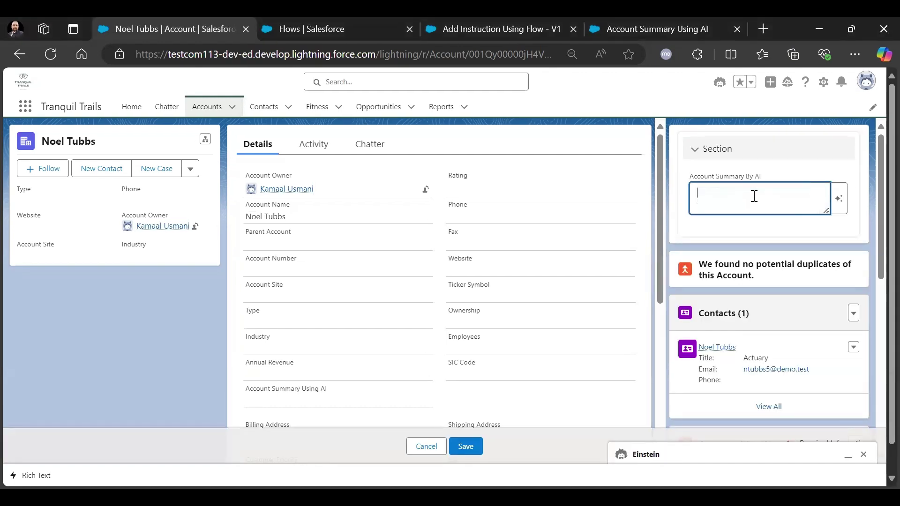
pyautogui.click(464, 446)
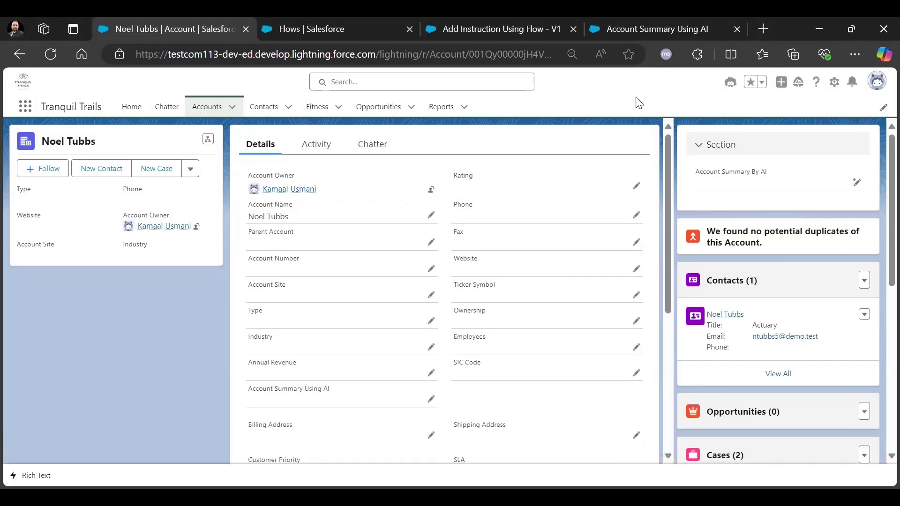
# Step: Create a new Record-Triggered Flow from the Flows setup page
pyautogui.click(352, 36)
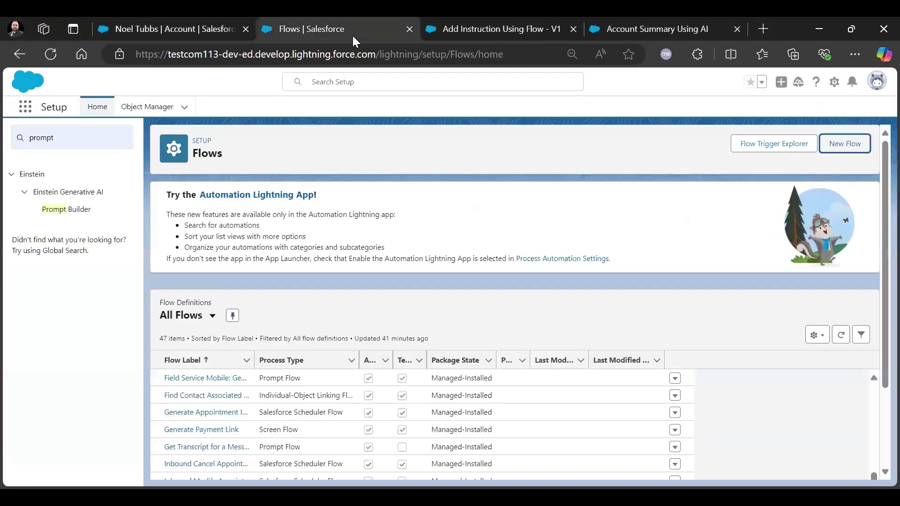
pyautogui.click(839, 141)
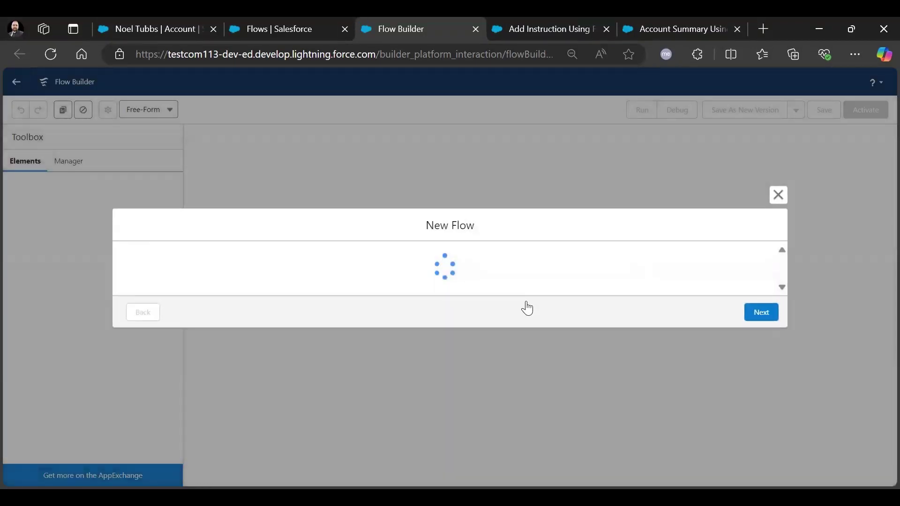
pyautogui.click(757, 338)
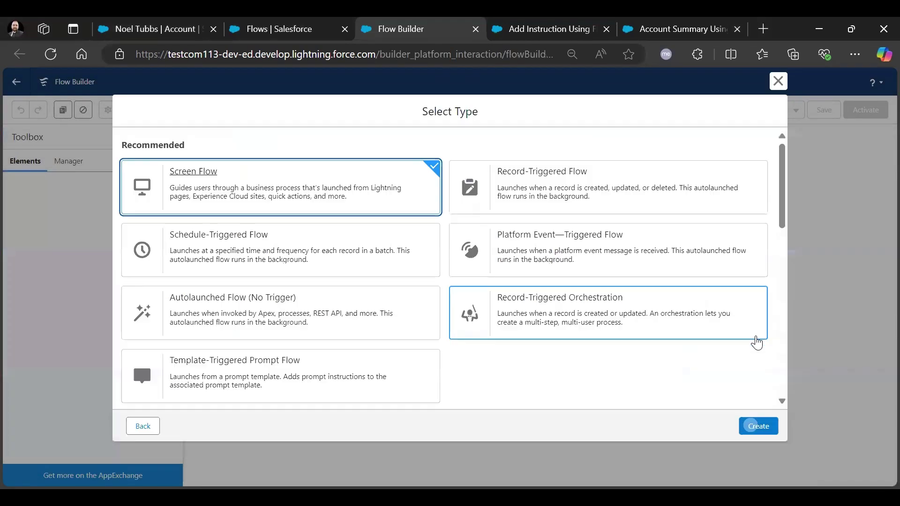
pyautogui.click(516, 187)
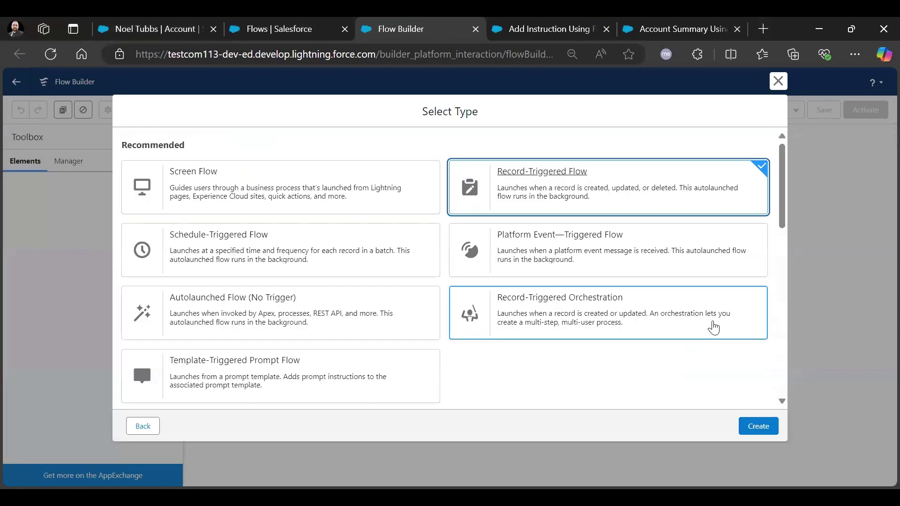
pyautogui.click(752, 427)
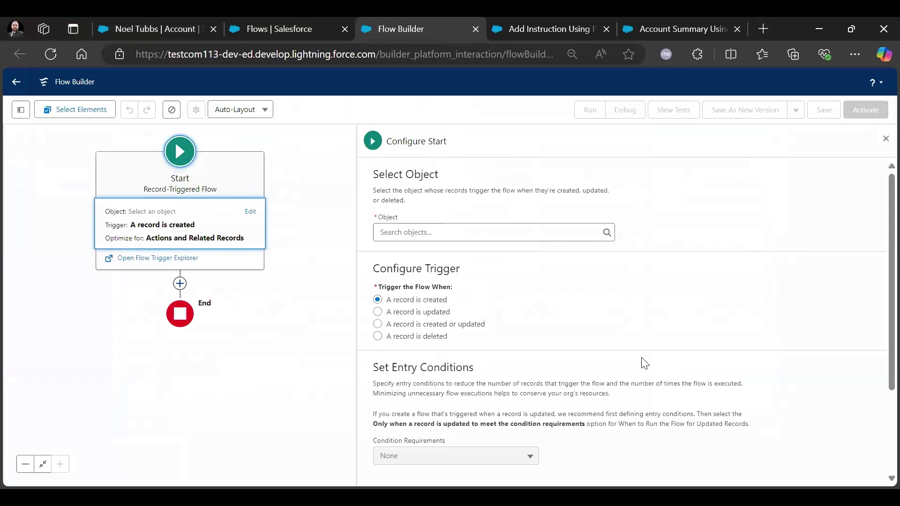
# Step: Configure the flow's start with the Account object, triggering when a record is created or updated
pyautogui.click(439, 233)
pyautogui.write('a')
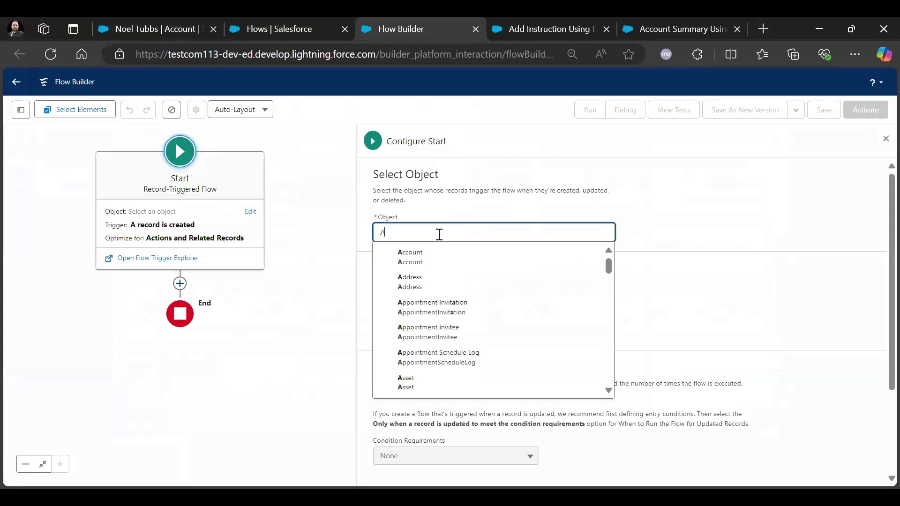
pyautogui.click(437, 259)
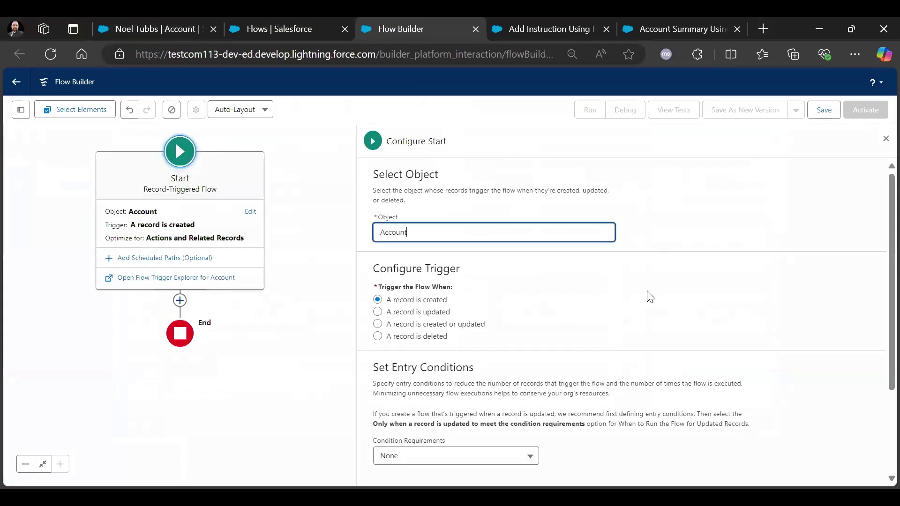
pyautogui.click(377, 324)
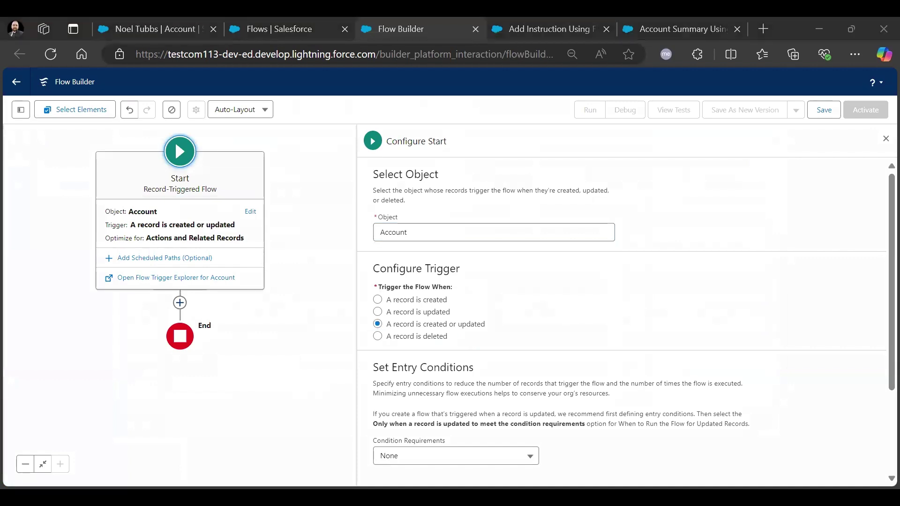
# Step: Add a Decision element labelled "check if summary changed" to the flow's immediate path
pyautogui.click(180, 302)
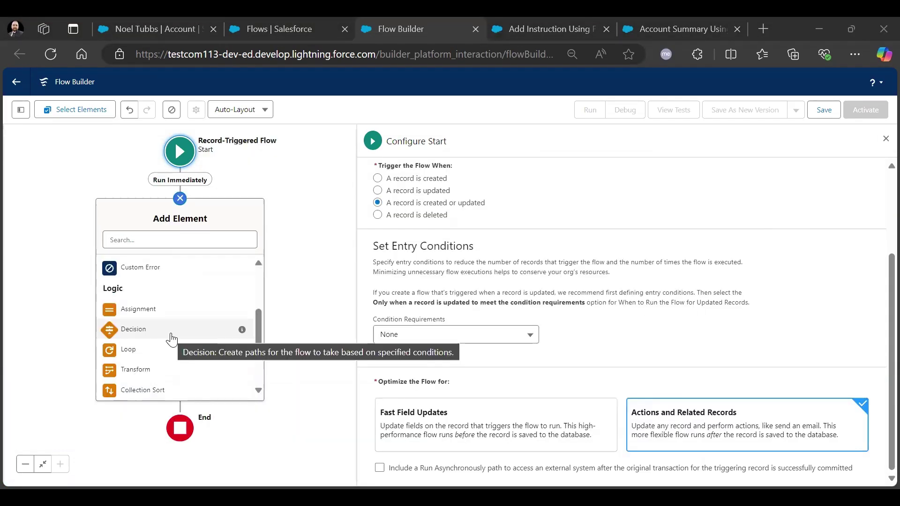
pyautogui.click(171, 337)
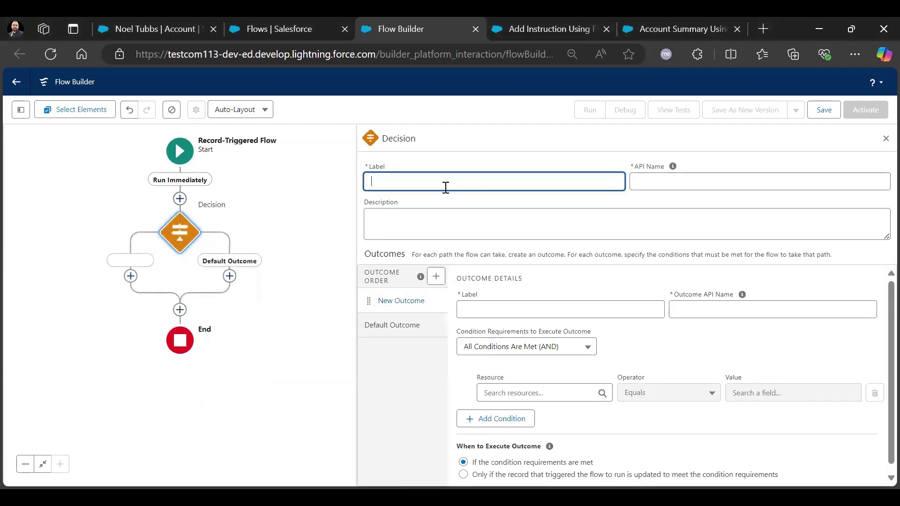
pyautogui.write('check if summary changed')
pyautogui.press('Tab')
pyautogui.press('Tab')
pyautogui.press('Tab')
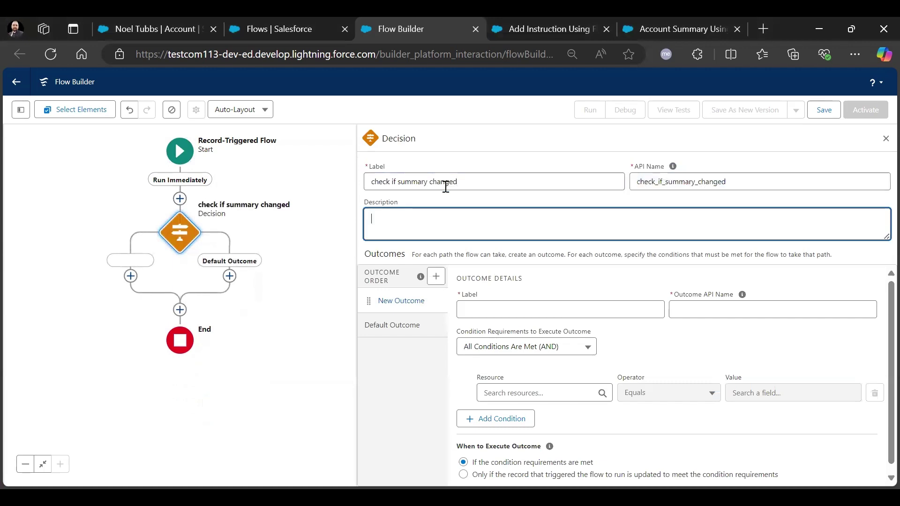
# Step: Label the decision's new outcome "Is Summary Changed"
pyautogui.click(532, 315)
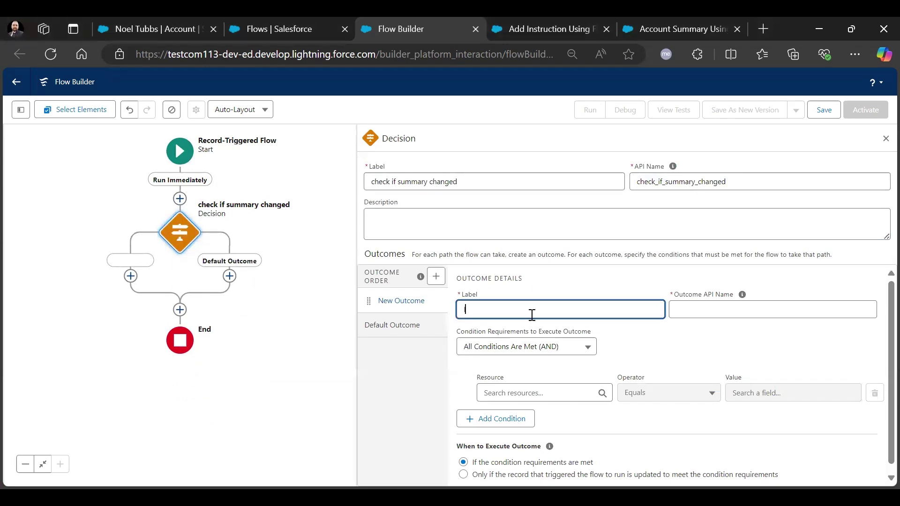
pyautogui.write('Is Summary Changed')
pyautogui.press('Tab')
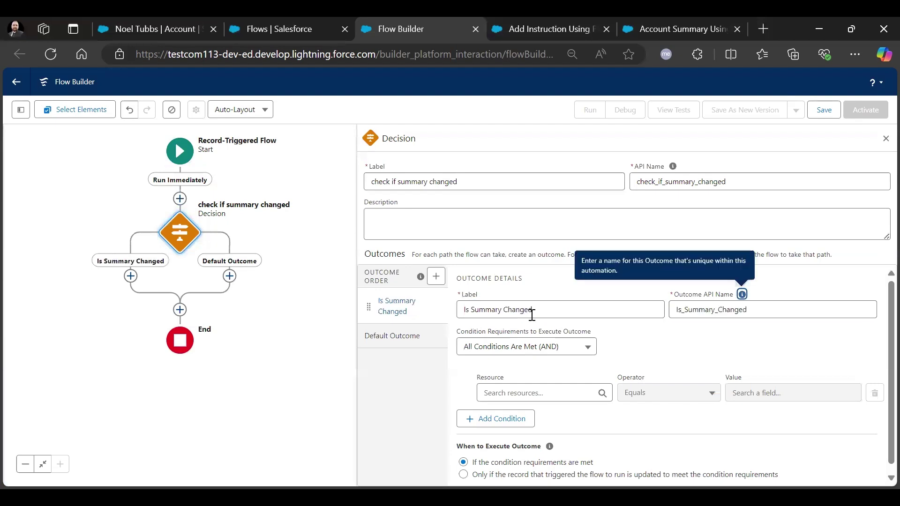
# Step: Set the outcome condition's resource to the triggering account's Account Summary By AI field
pyautogui.press('Tab')
pyautogui.press('Tab')
pyautogui.press('Tab')
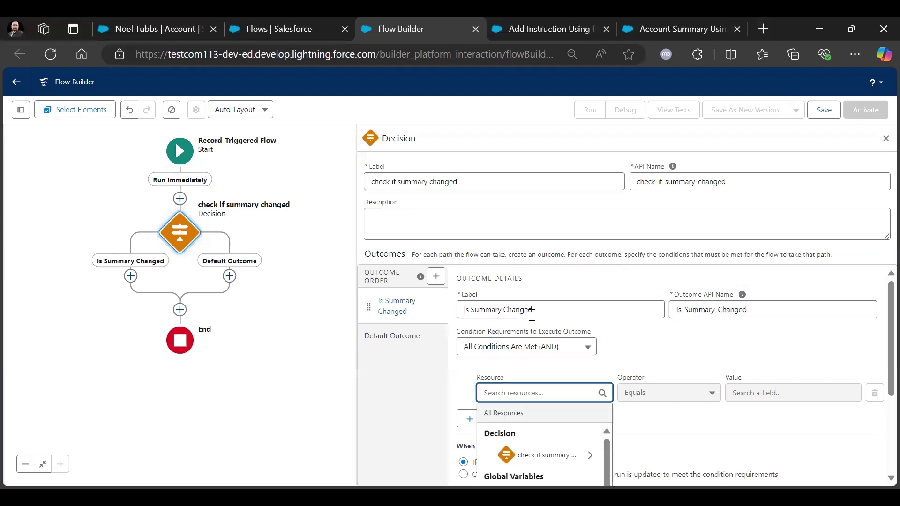
pyautogui.scroll(-2, 613, 323)
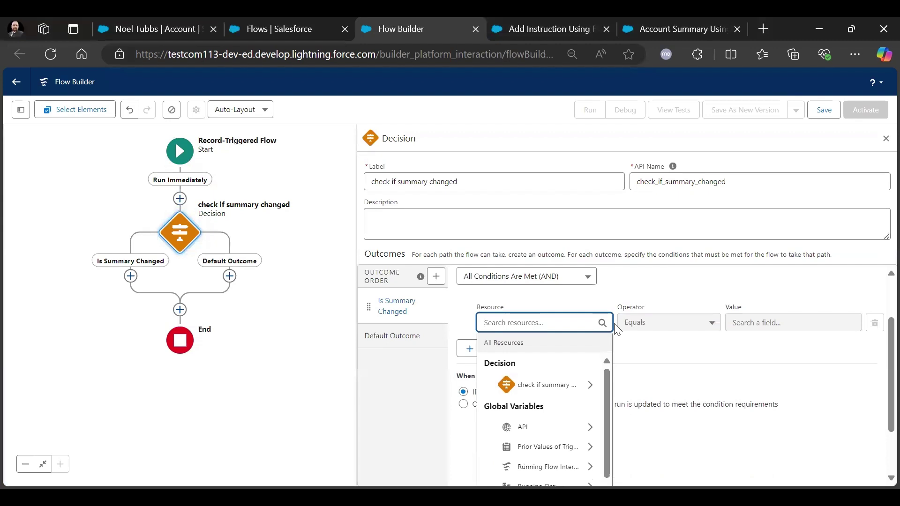
pyautogui.scroll(-2, 593, 404)
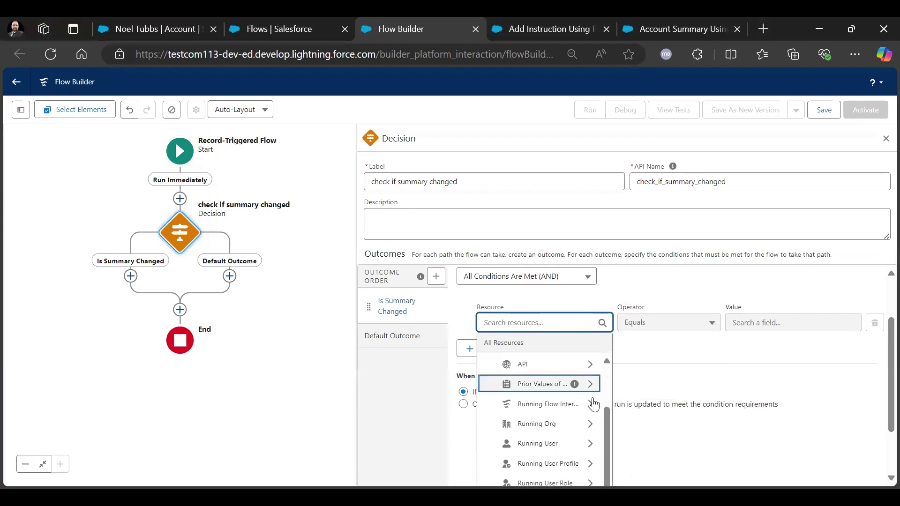
pyautogui.scroll(-2, 593, 404)
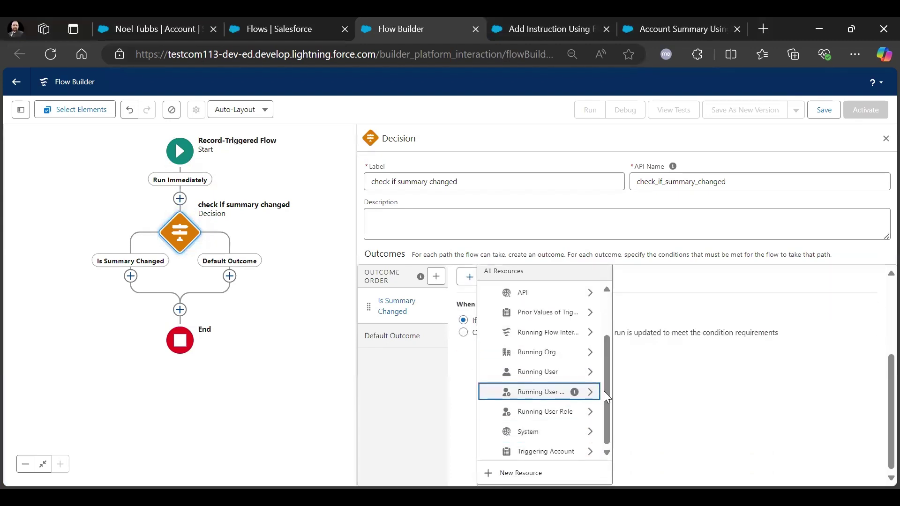
pyautogui.click(541, 451)
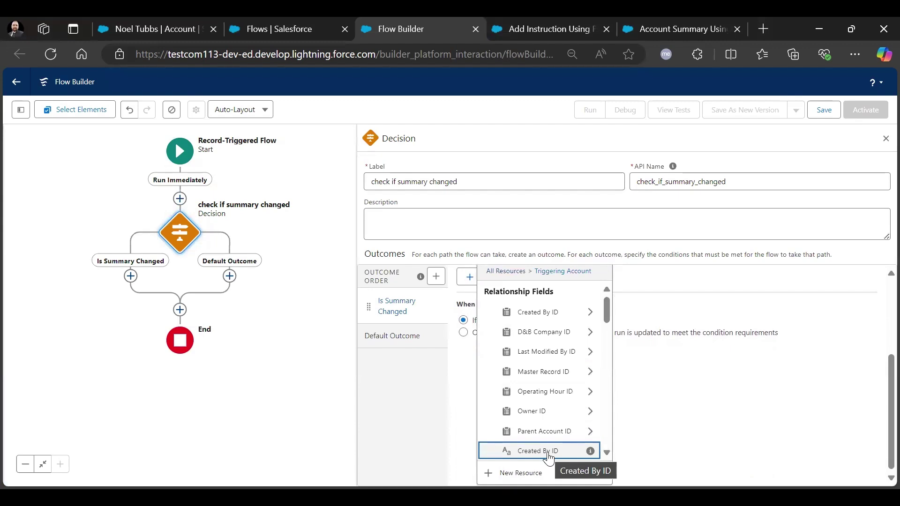
pyautogui.write('Acc')
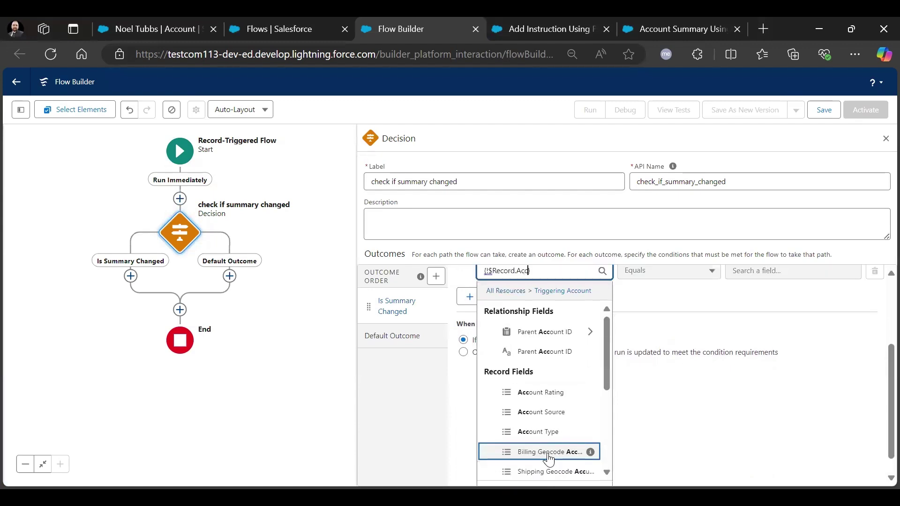
pyautogui.write('ount')
pyautogui.scroll(-2, 605, 375)
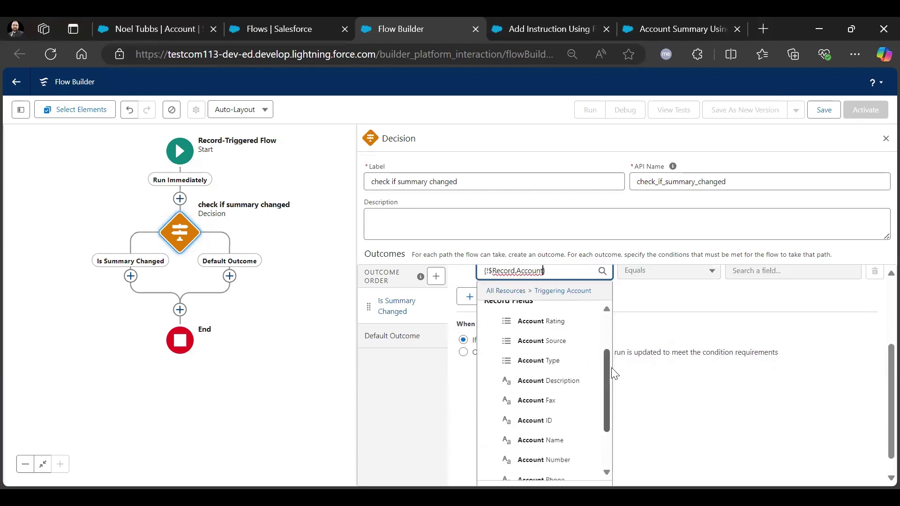
pyautogui.scroll(-2, 602, 373)
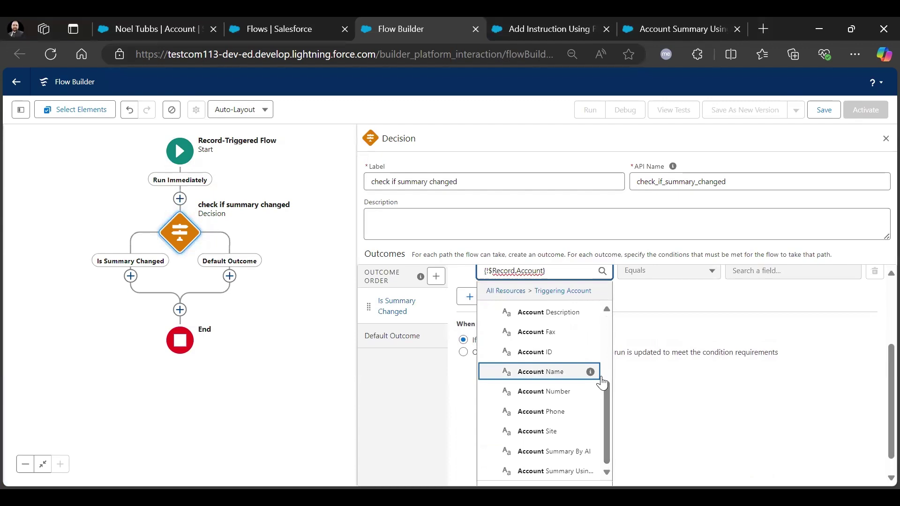
pyautogui.click(558, 451)
# Step: Set the outcome condition's operator to Is Changed and its value to False
pyautogui.click(642, 387)
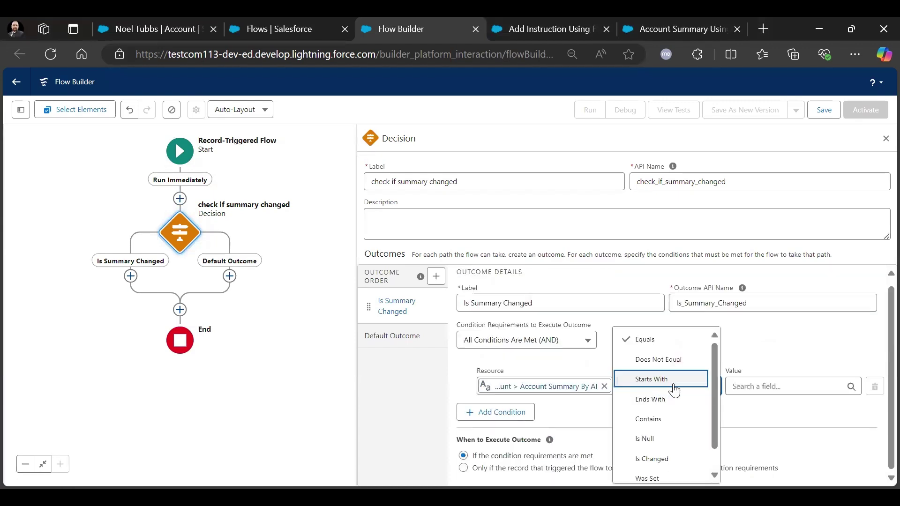
pyautogui.scroll(-1, 680, 462)
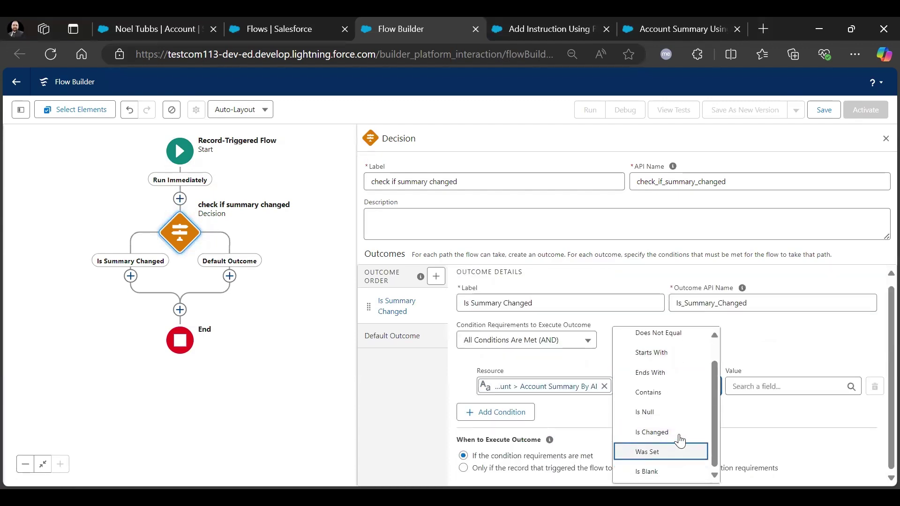
pyautogui.click(774, 385)
pyautogui.scroll(-3, 880, 354)
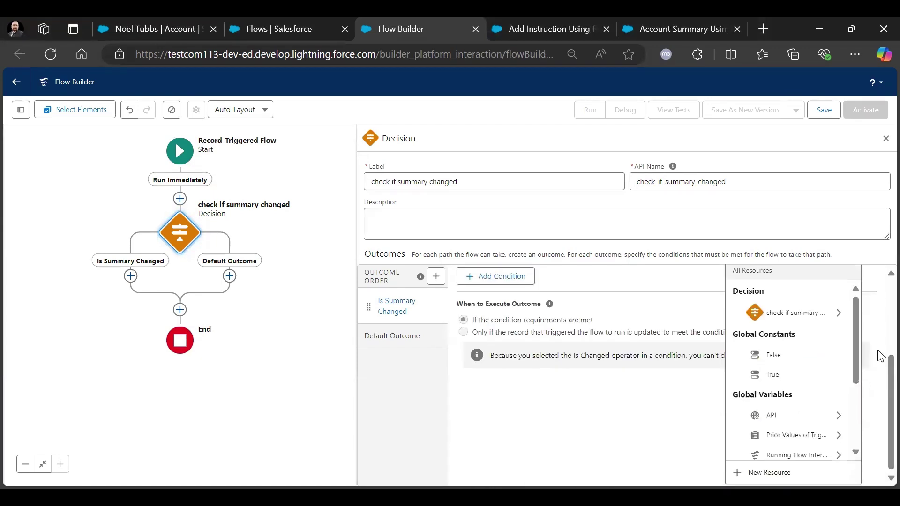
pyautogui.click(789, 357)
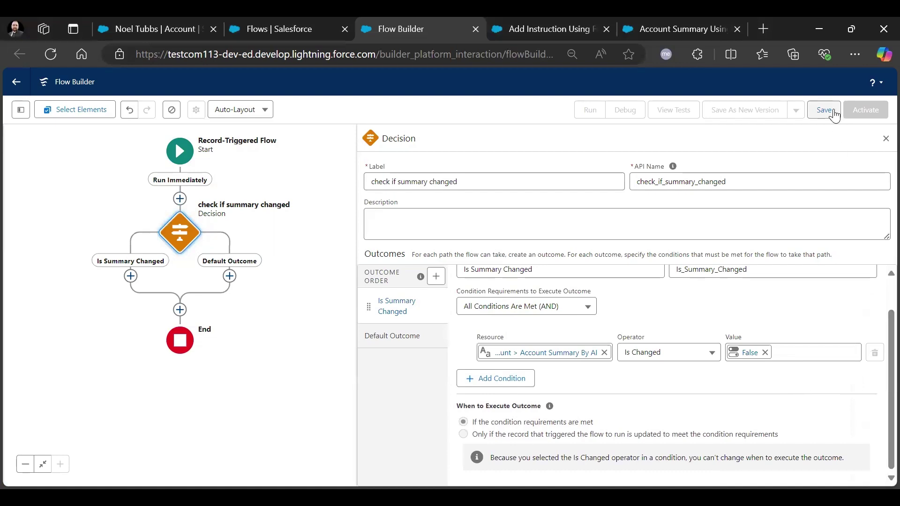
# Step: Add an End element to the decision's Default Outcome path
pyautogui.click(230, 278)
pyautogui.scroll(-5, 263, 403)
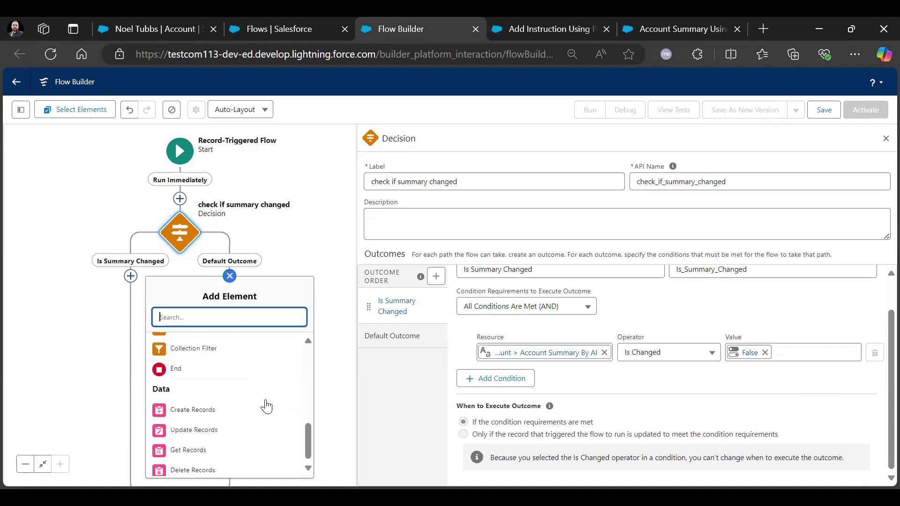
pyautogui.click(187, 368)
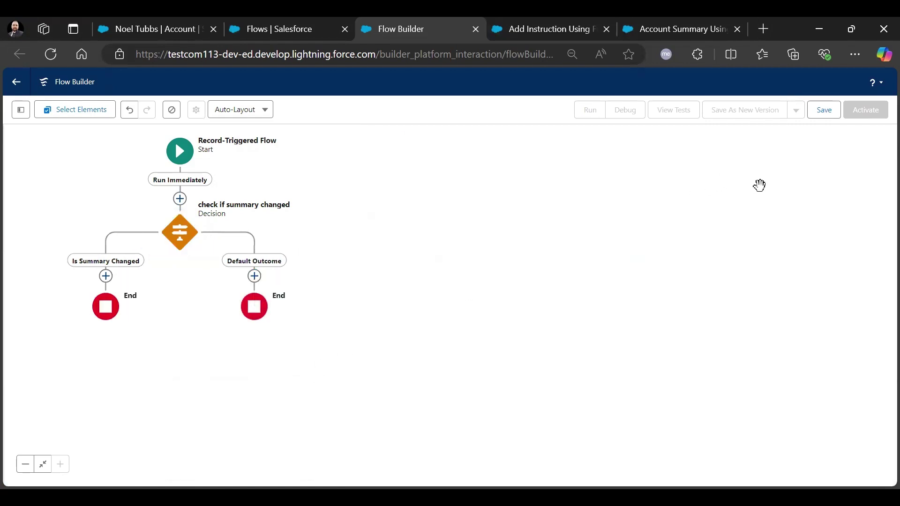
# Step: Start saving the flow with the label "Update Summary Using Prompt Template Auto" and its matching API name
pyautogui.click(824, 112)
pyautogui.click(351, 239)
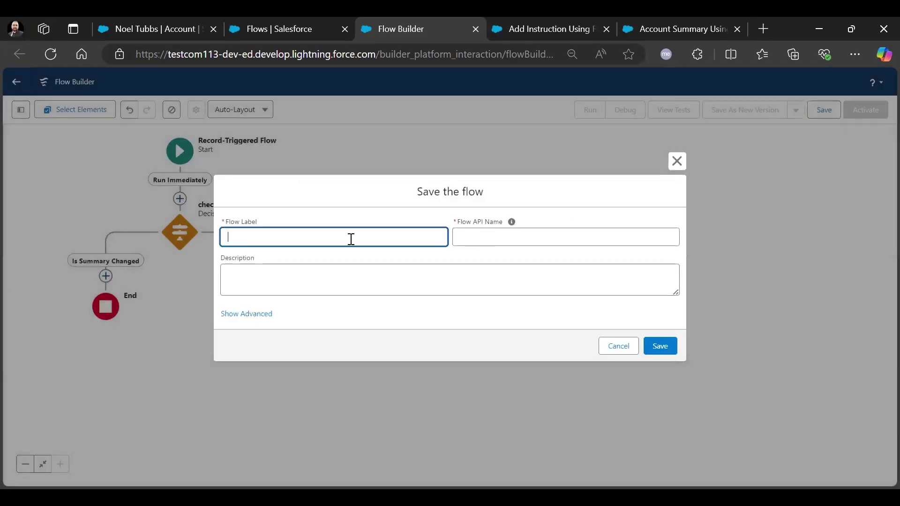
pyautogui.write('Update Summary Using ')
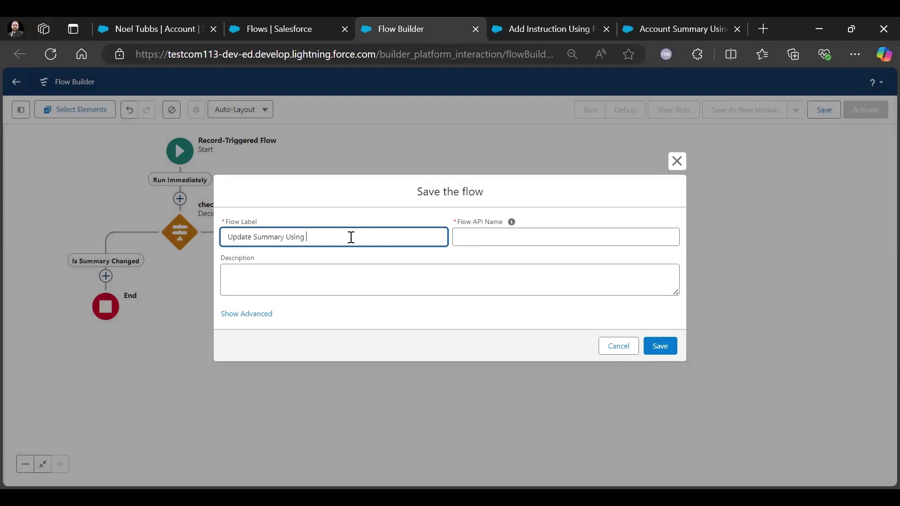
pyautogui.write('Prompt Template Auto')
pyautogui.press('Tab')
pyautogui.press('Tab')
pyautogui.press('Tab')
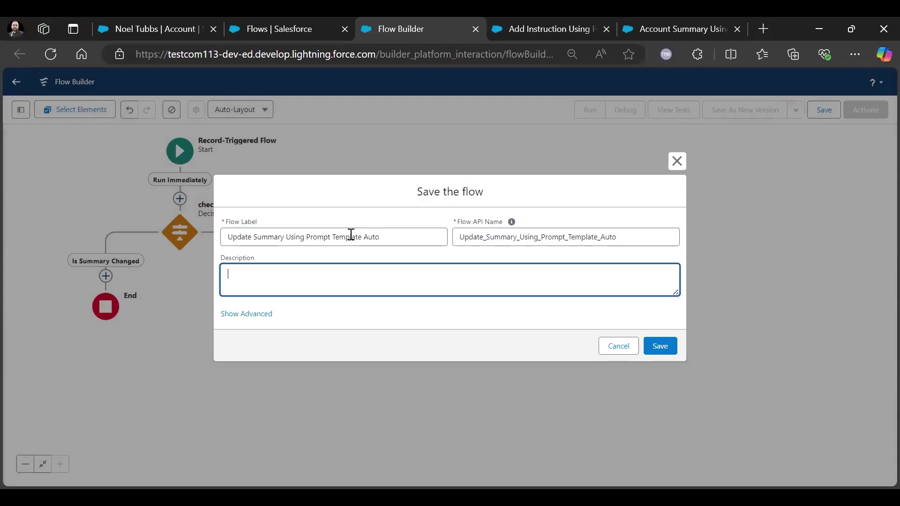
# Step: Enter the flow description "This flow will update account summary automatically when the record has been updated." and save the flow
pyautogui.write('This flow will update')
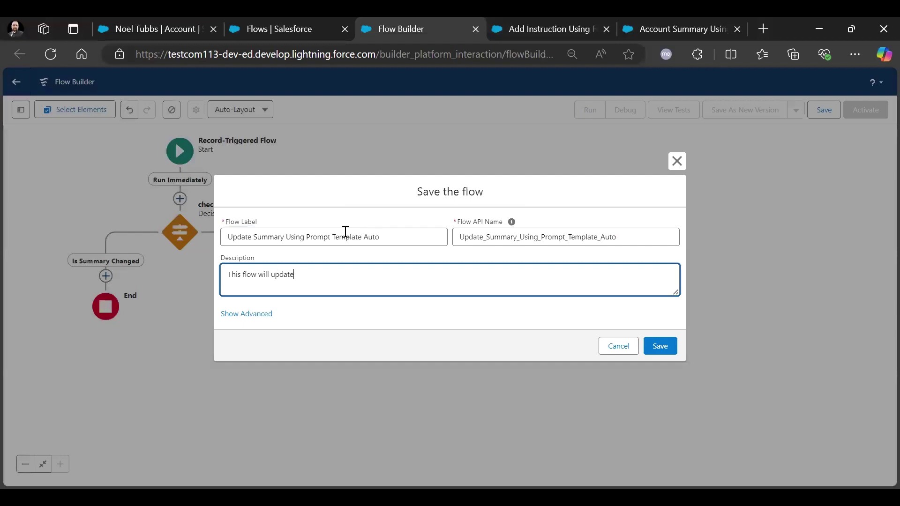
pyautogui.write(' account summary automatically when th')
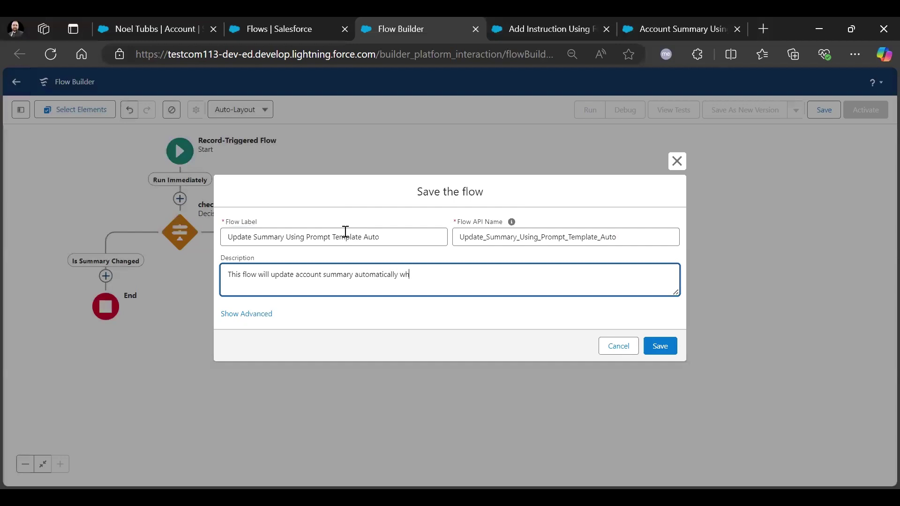
pyautogui.write('e record has been updated.')
pyautogui.click(659, 345)
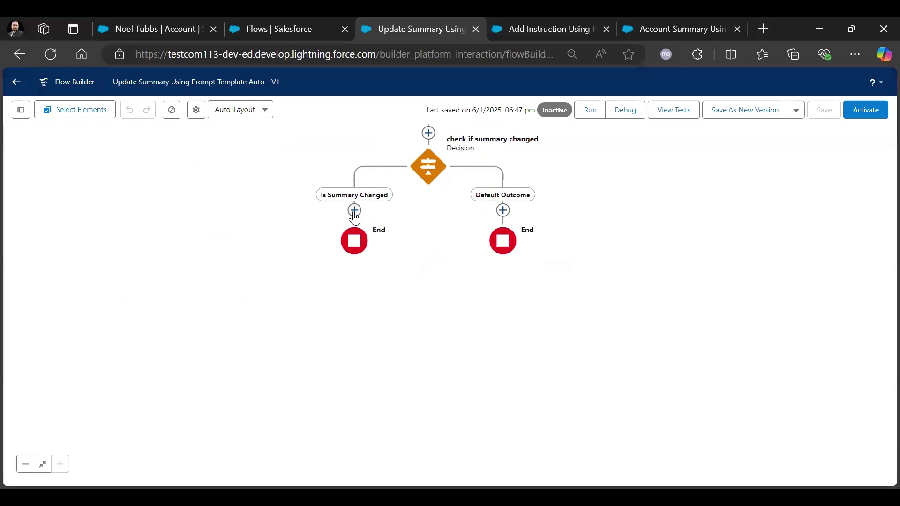
# Step: Add an Action element to the decision's Is Summary Changed path
pyautogui.click(355, 212)
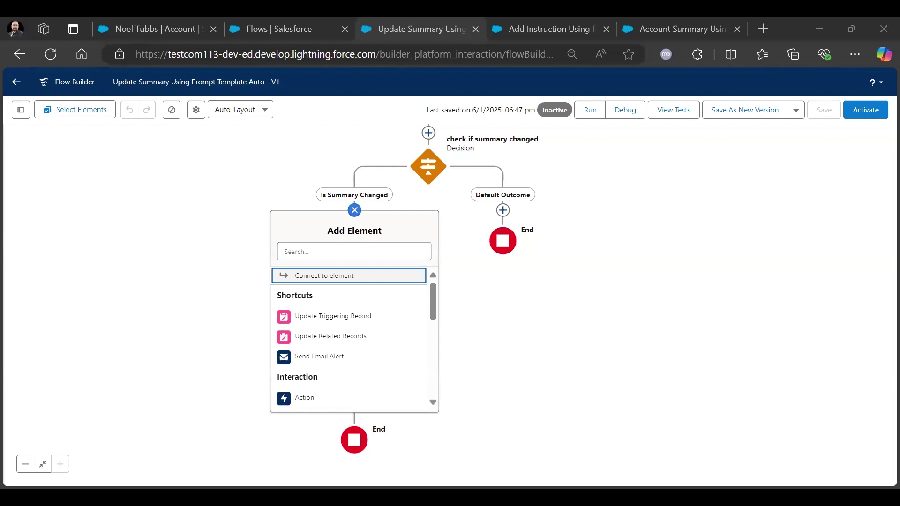
pyautogui.click(342, 382)
pyautogui.scroll(-2, 318, 344)
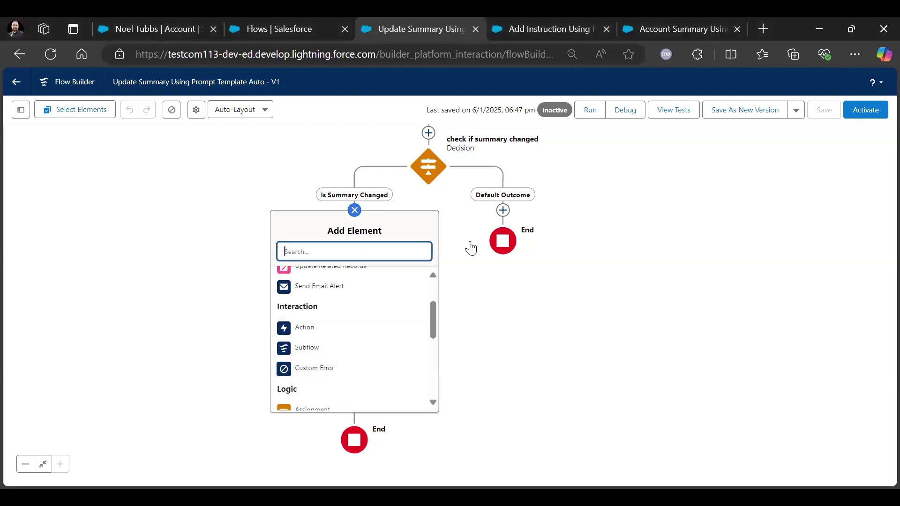
pyautogui.click(325, 333)
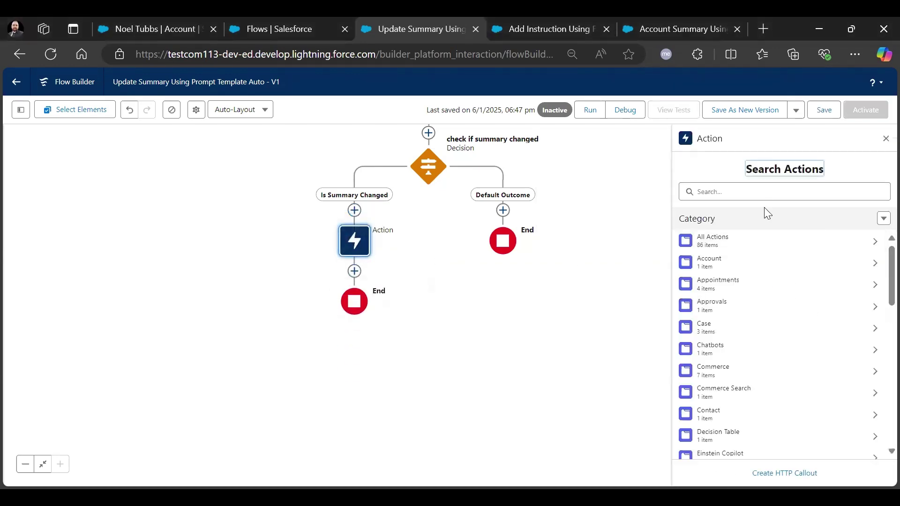
# Step: Choose the Account Summary Using AI action from the Prompt Template category for the new element
pyautogui.click(765, 194)
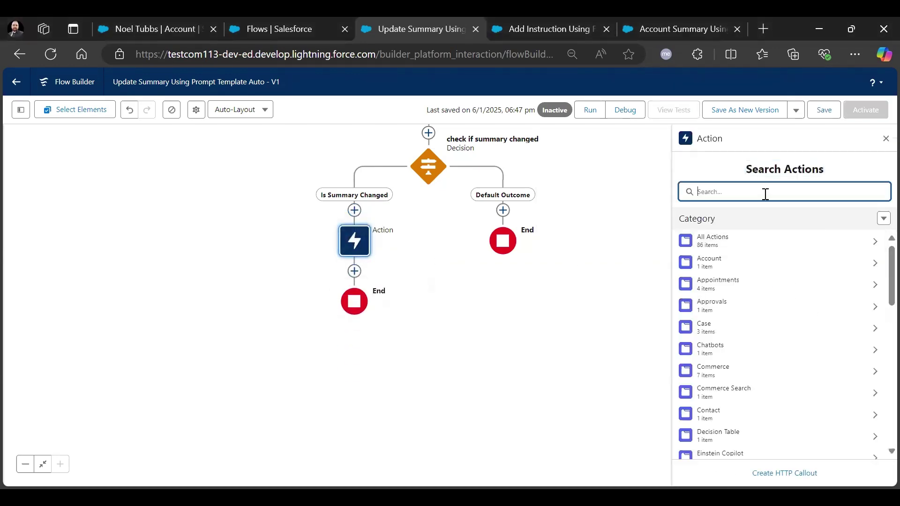
pyautogui.scroll(-3, 817, 288)
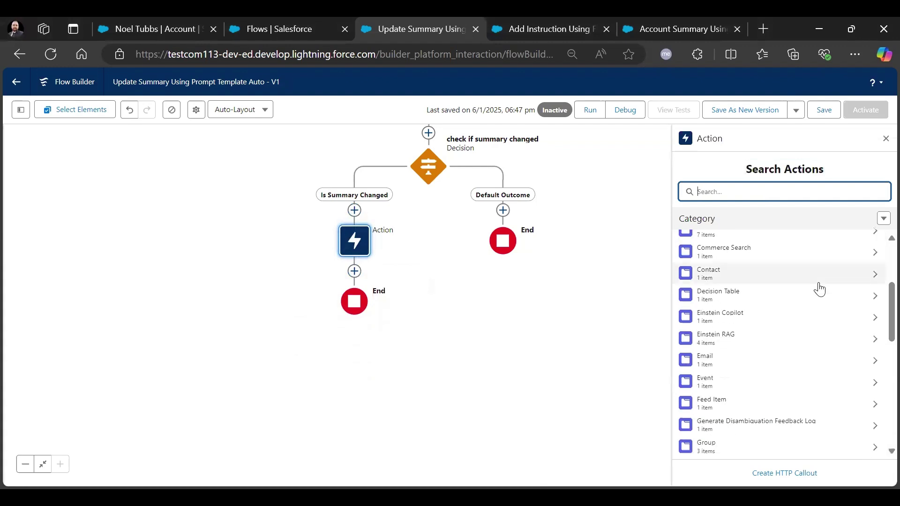
pyautogui.scroll(-5, 819, 289)
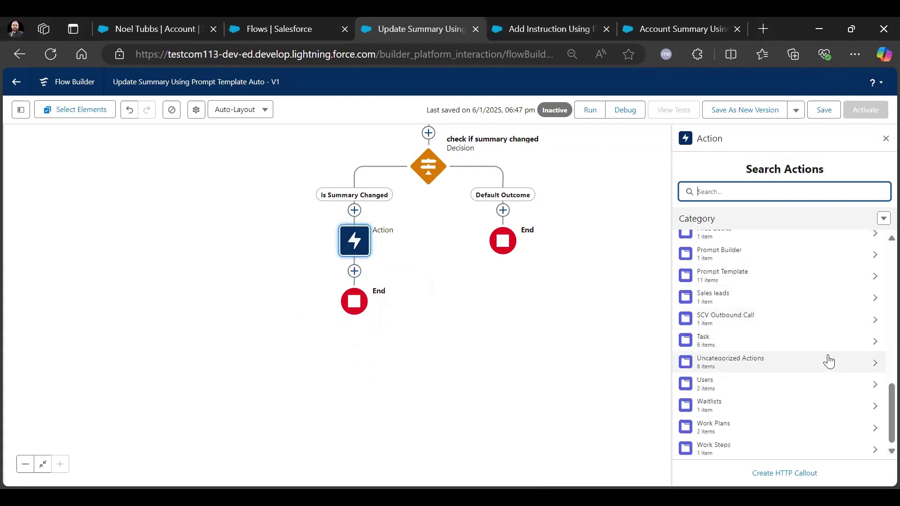
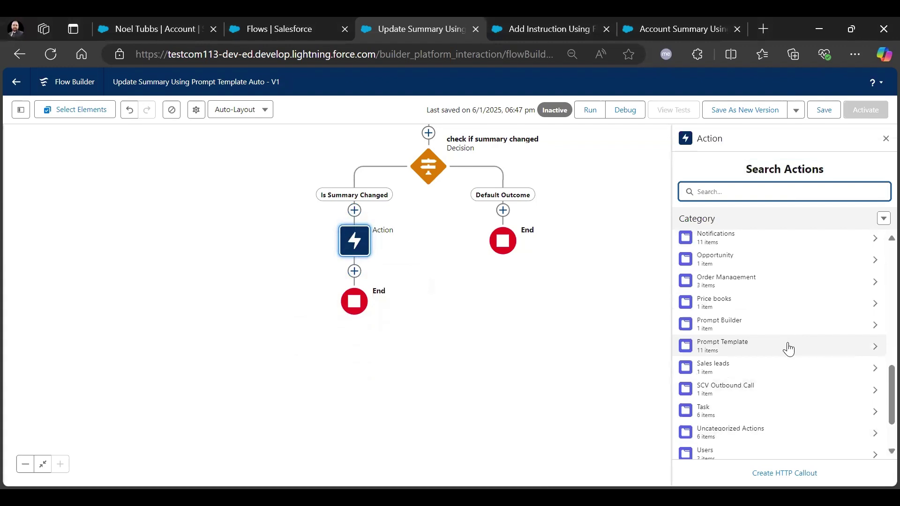
pyautogui.click(787, 348)
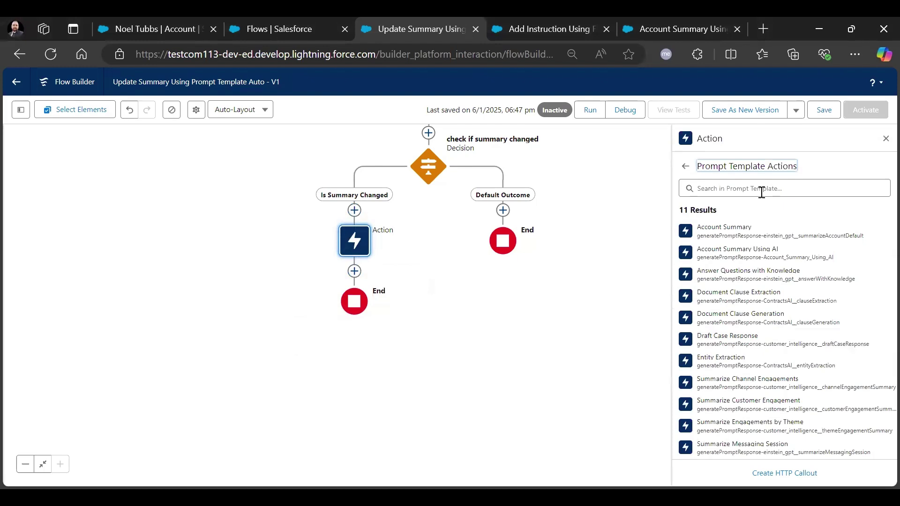
pyautogui.click(796, 263)
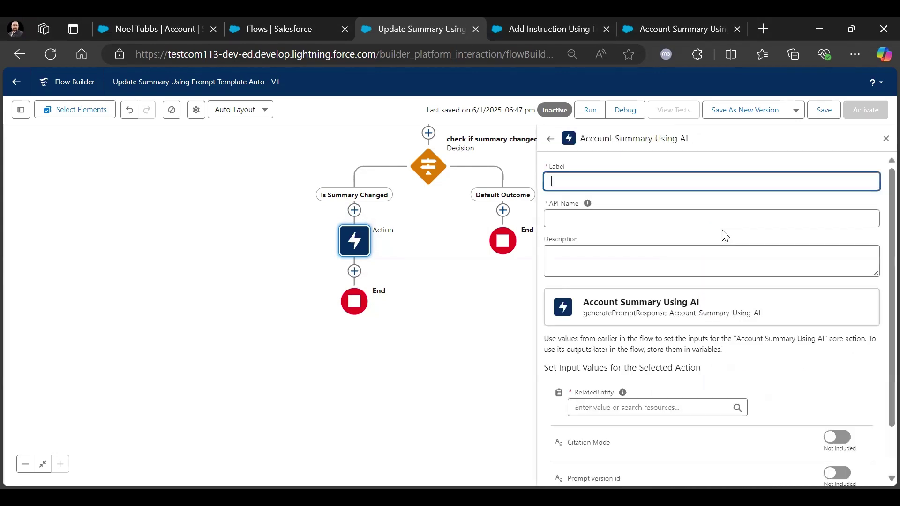
# Step: Label the prompt template action "Get Account Summary" with the API name Get_Account_Summary
pyautogui.scroll(-1, 725, 236)
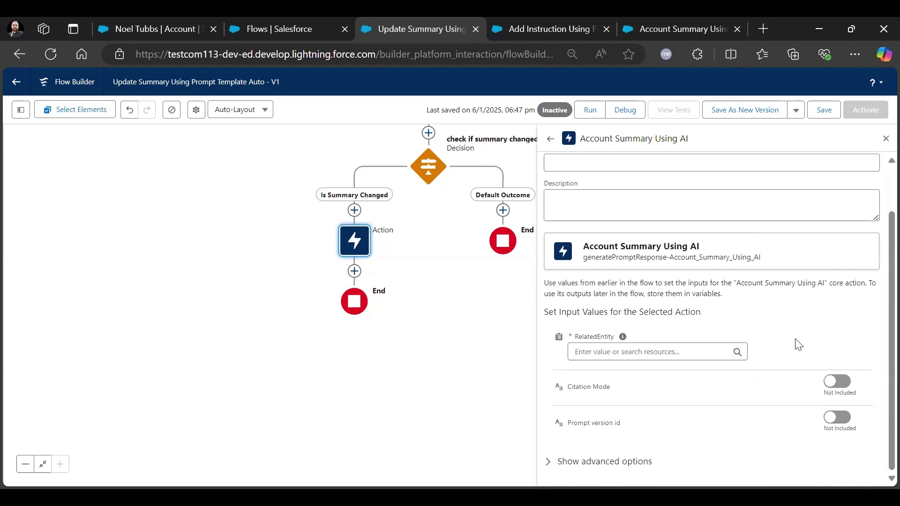
pyautogui.scroll(1, 798, 345)
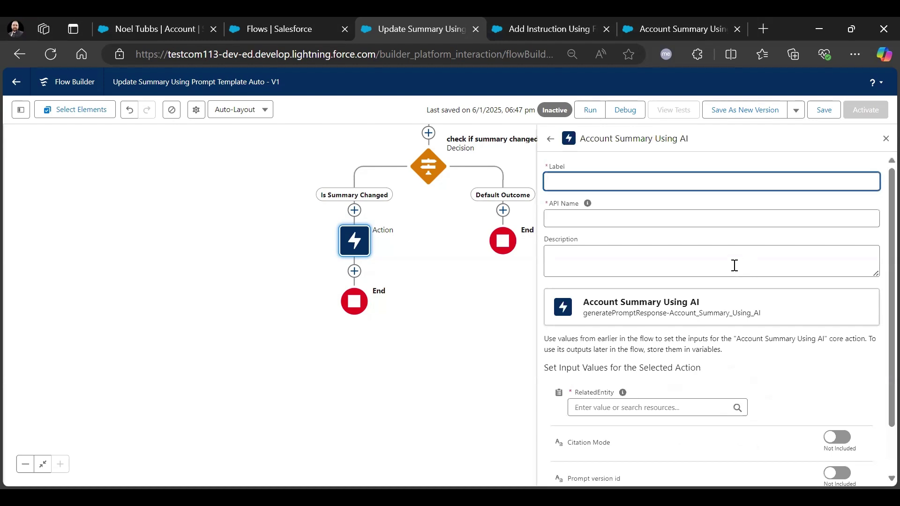
pyautogui.write('et Account Summary')
pyautogui.press('Tab')
pyautogui.press('Tab')
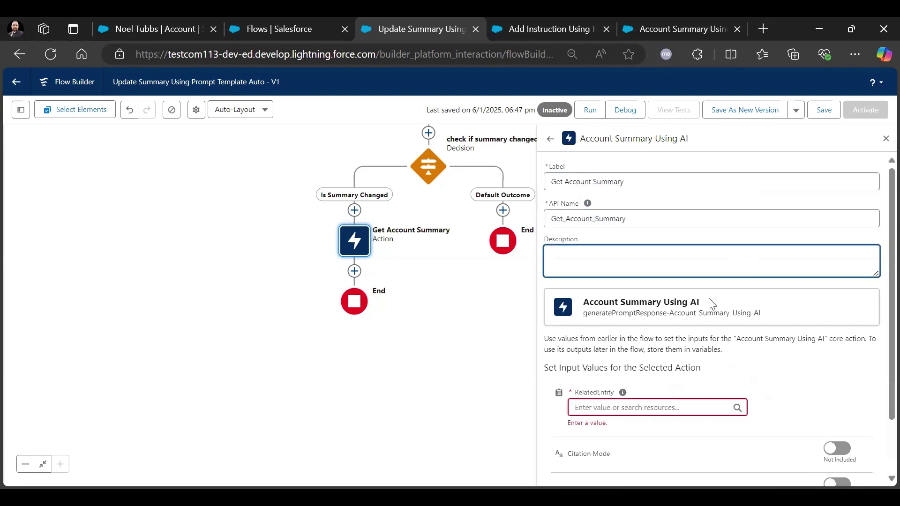
# Step: Set the action's RelatedEntity input to the Triggering Account record
pyautogui.scroll(-2, 689, 323)
pyautogui.click(663, 340)
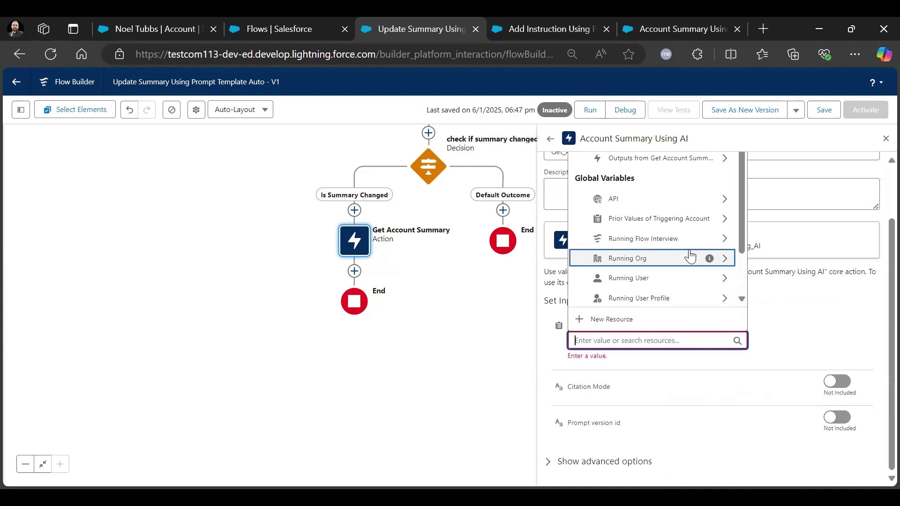
pyautogui.scroll(-1, 694, 257)
pyautogui.click(676, 298)
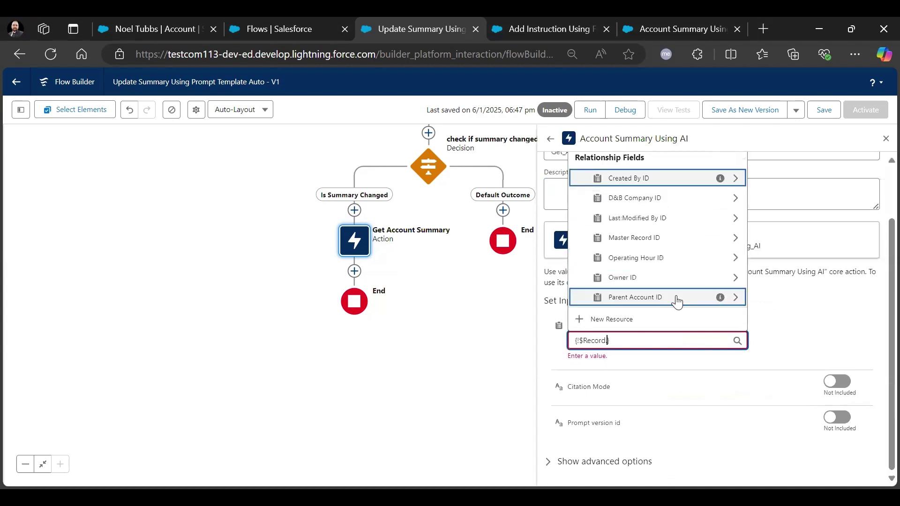
pyautogui.press('BackSpace')
pyautogui.click(793, 335)
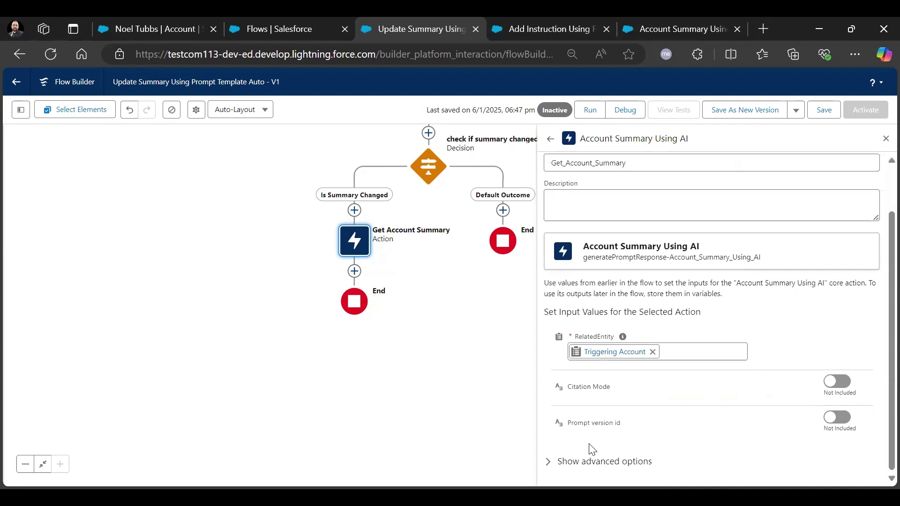
# Step: Enable manual variable assignment for the action's outputs and start a new Variable resource for Prompt Response
pyautogui.click(545, 463)
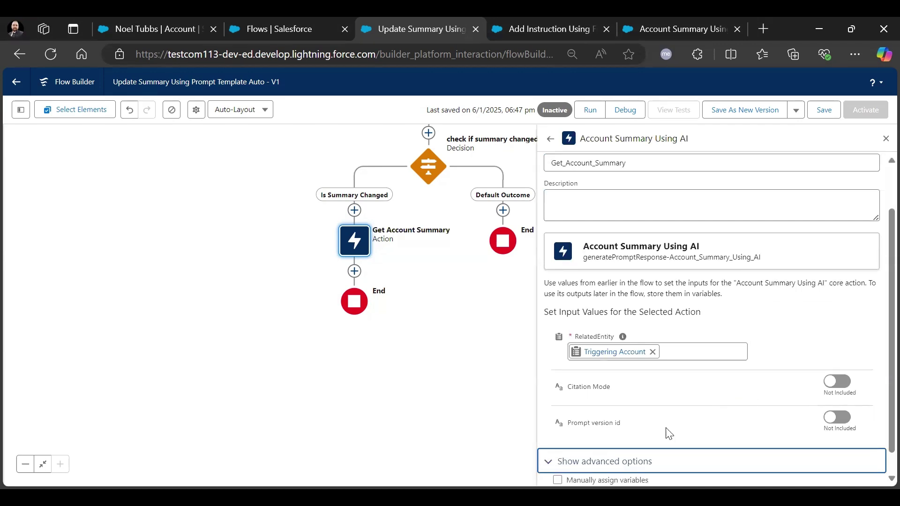
pyautogui.click(557, 456)
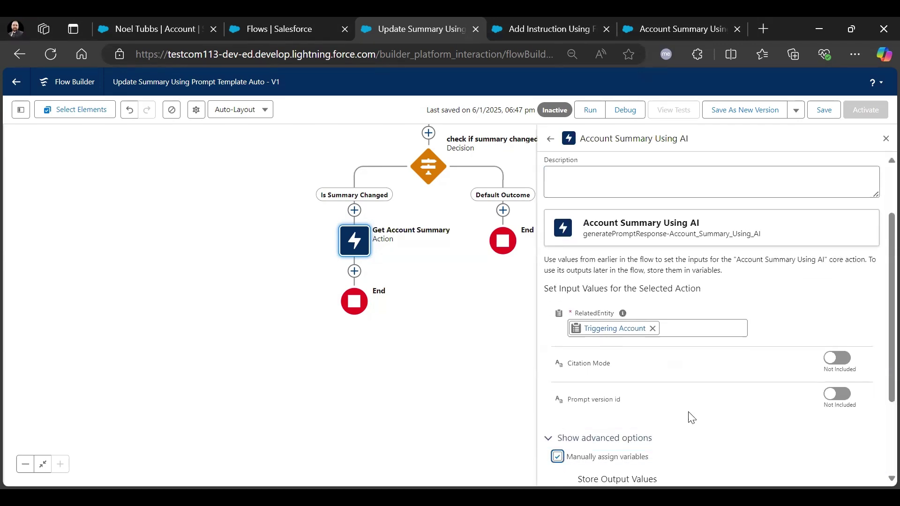
pyautogui.scroll(-3, 687, 416)
pyautogui.click(675, 448)
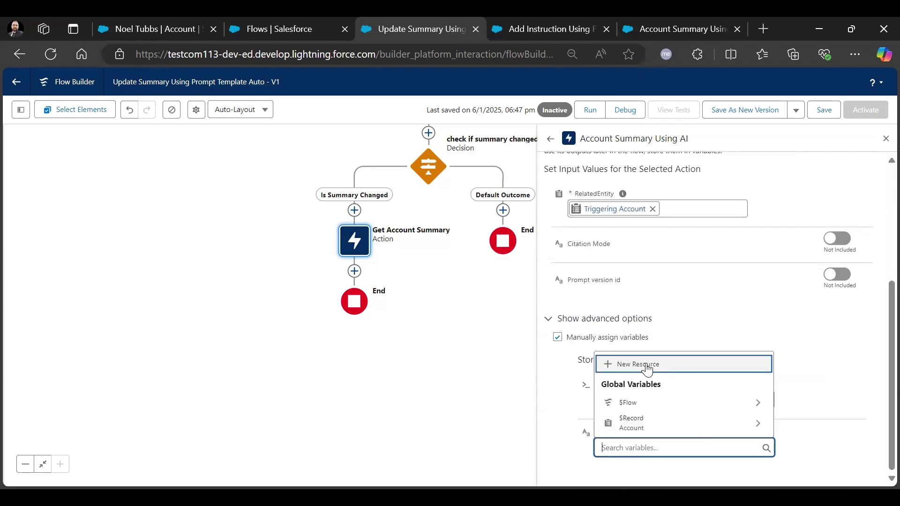
pyautogui.click(633, 366)
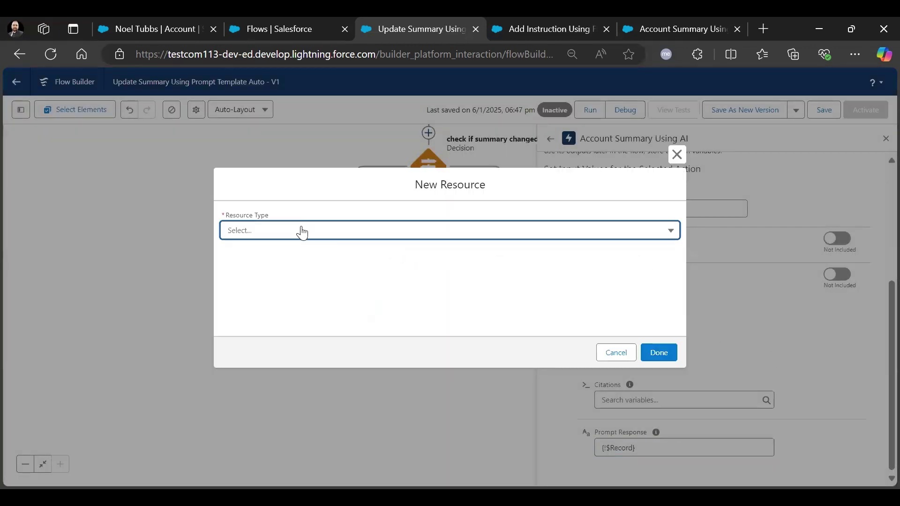
pyautogui.click(302, 232)
pyautogui.click(298, 248)
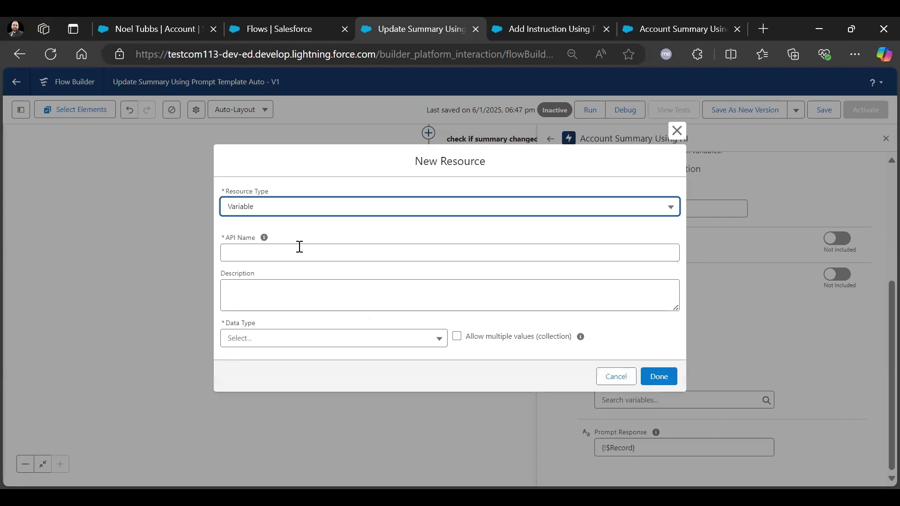
# Step: Give the new variable the API name promptResponse and the data type Text
pyautogui.click(299, 246)
pyautogui.write('prompt')
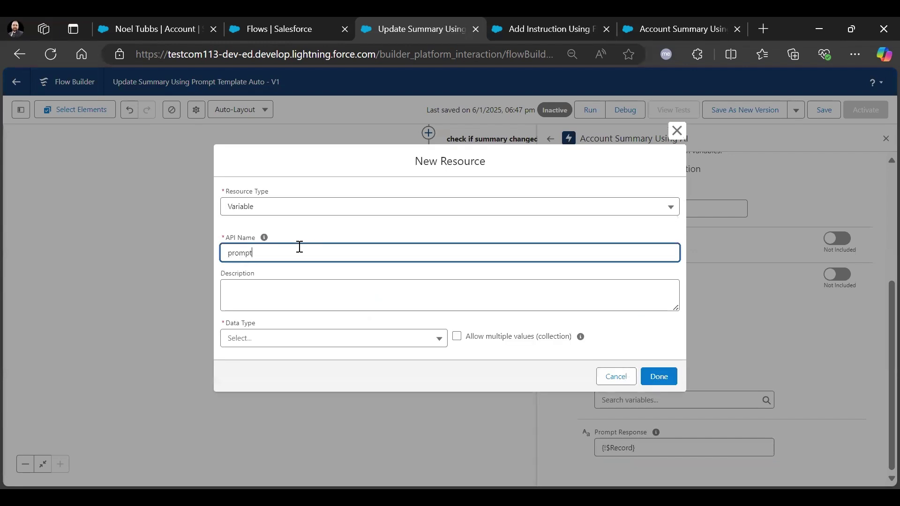
pyautogui.write('Response')
pyautogui.press('Tab')
pyautogui.press('Tab')
pyautogui.click(296, 345)
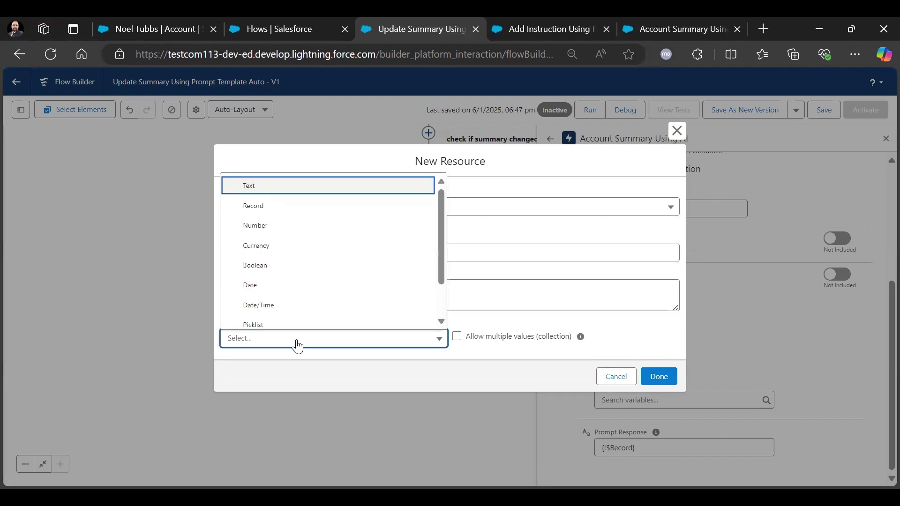
pyautogui.click(267, 192)
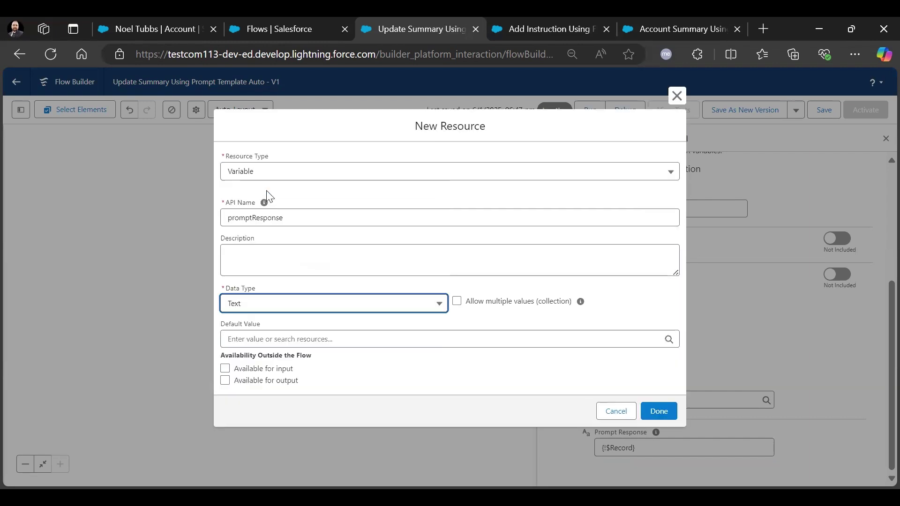
# Step: Make the promptResponse variable available for output and finish creating it
pyautogui.click(225, 383)
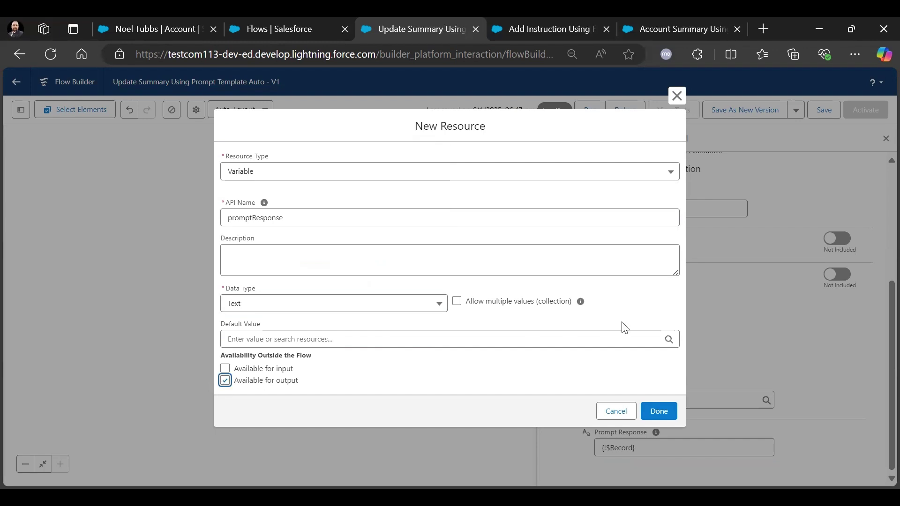
pyautogui.click(656, 307)
pyautogui.click(658, 412)
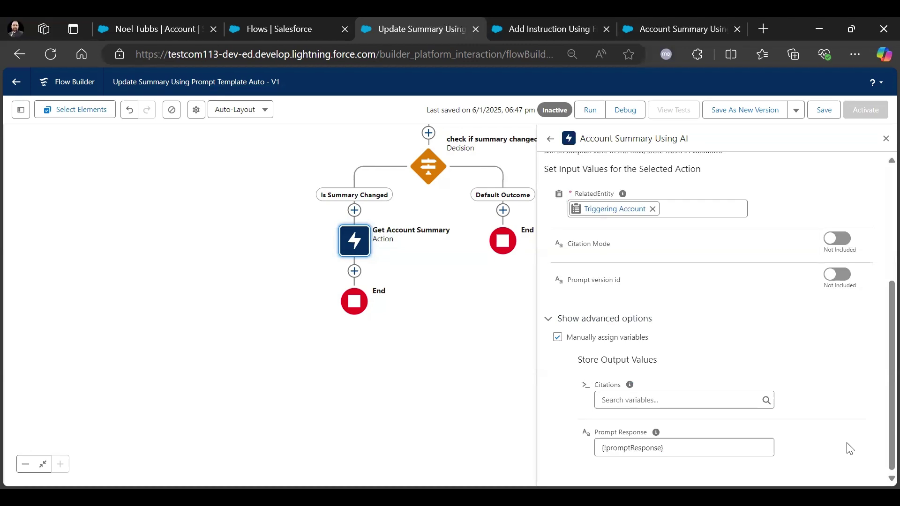
# Step: Save the flow with the configured Get Account Summary action and close the action's settings
pyautogui.scroll(5, 848, 445)
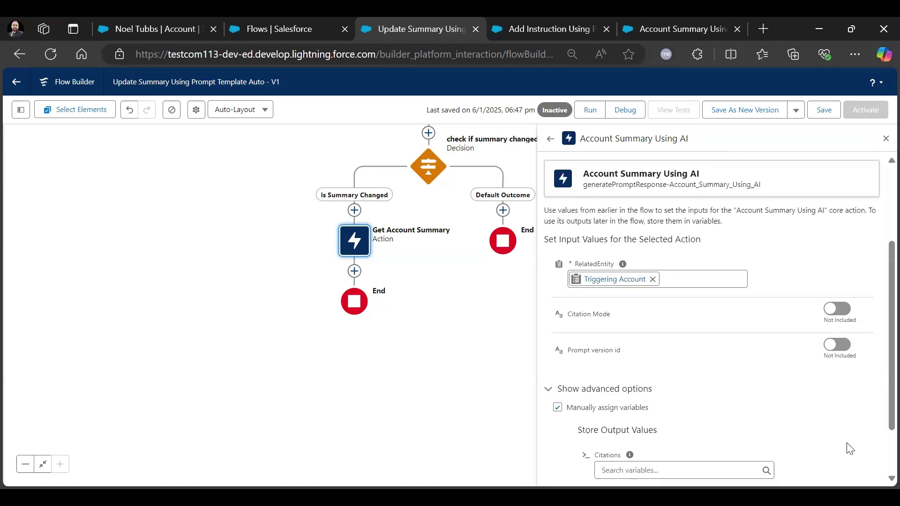
pyautogui.click(823, 110)
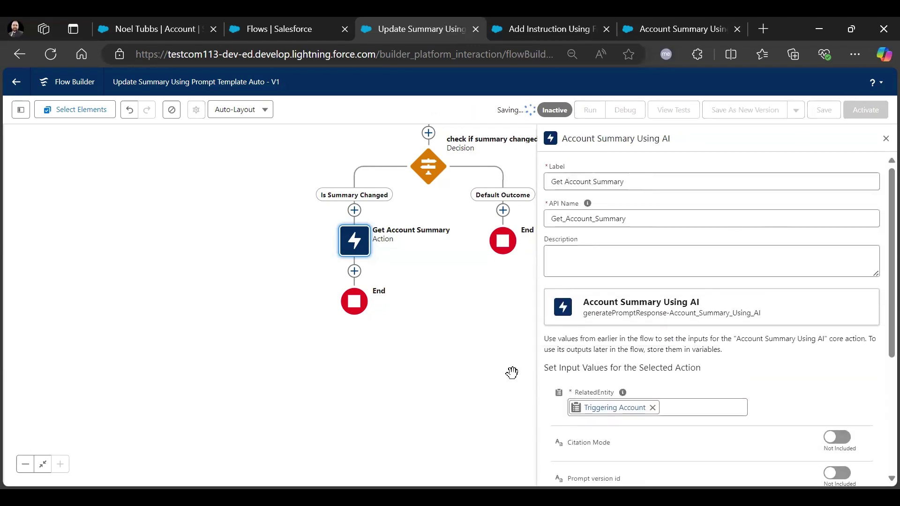
pyautogui.click(885, 138)
# Step: Add an Update Triggering Record element directly after the Get Account Summary action in the flow
pyautogui.click(354, 271)
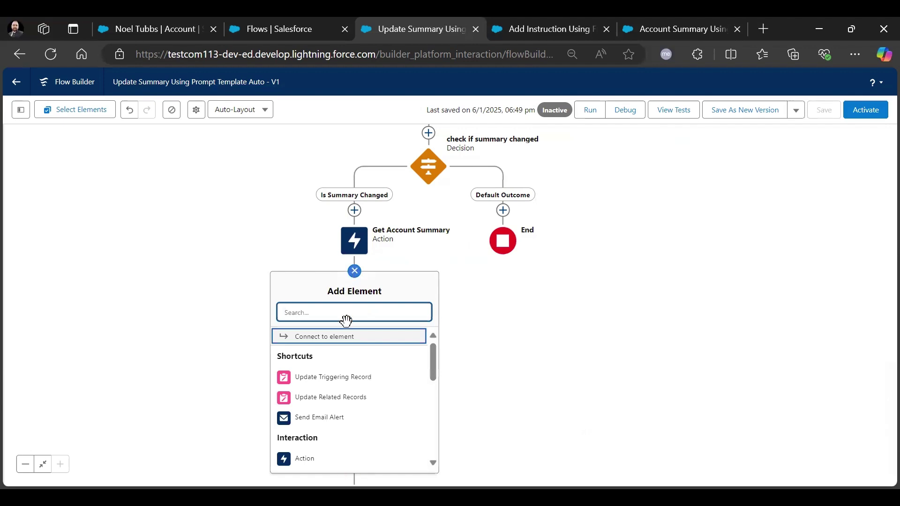
pyautogui.moveTo(354, 280); pyautogui.dragTo(228, 280)
pyautogui.click(228, 272)
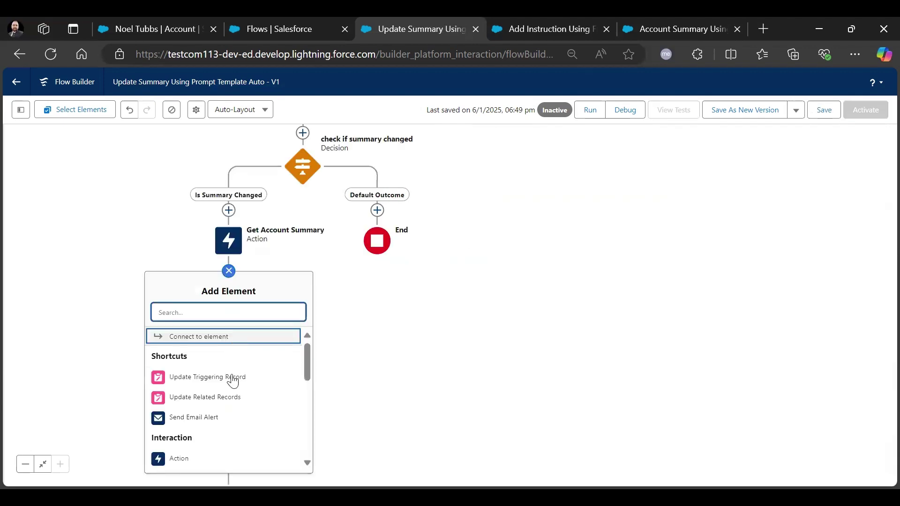
pyautogui.click(230, 375)
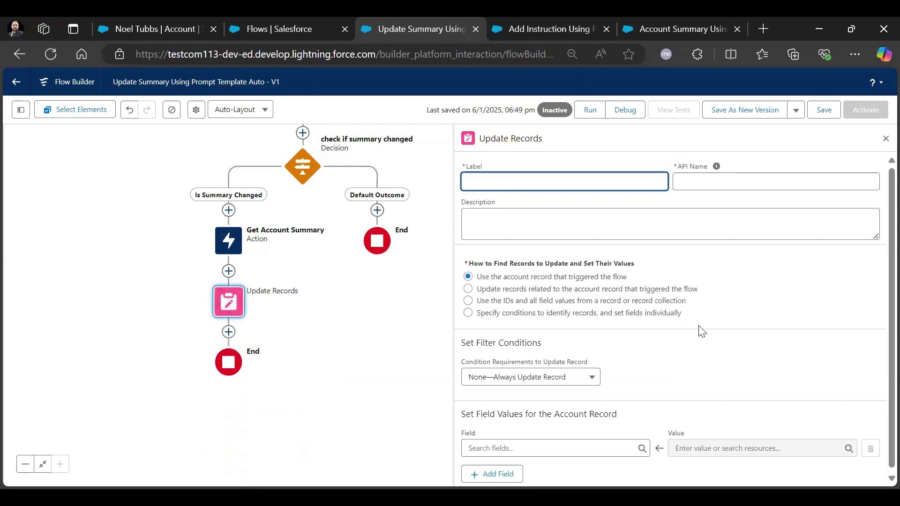
# Step: Label the new update element "Update Triggering Account Record" and let its API name fill in from the label
pyautogui.write('Update Triggering Account')
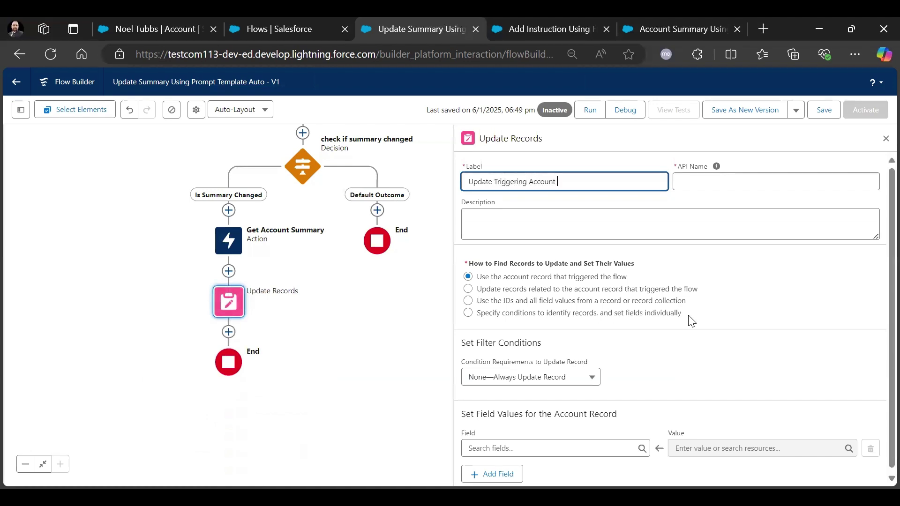
pyautogui.write(' Record')
pyautogui.press('Tab')
pyautogui.press('Tab')
pyautogui.press('Tab')
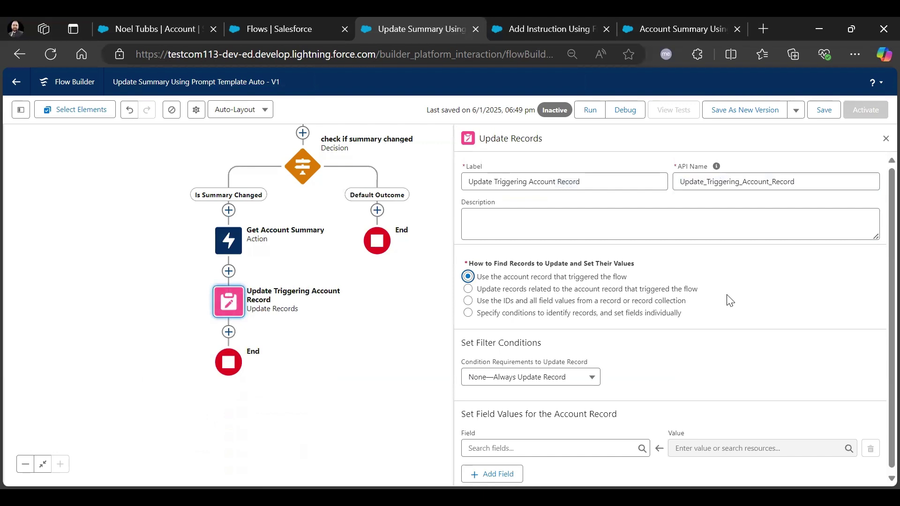
# Step: Set the Account_Summary_By_AI__c field of the triggering account to the promptResponse variable
pyautogui.click(734, 347)
pyautogui.scroll(-1, 734, 346)
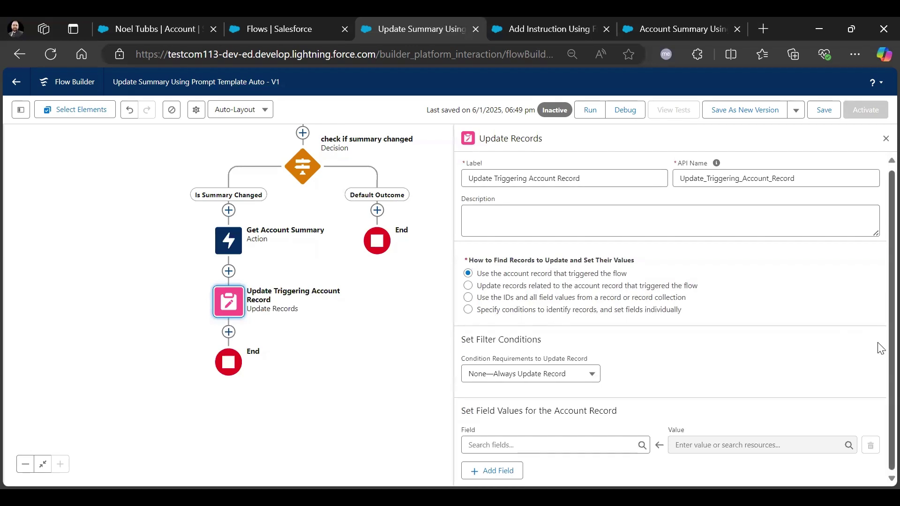
pyautogui.click(551, 445)
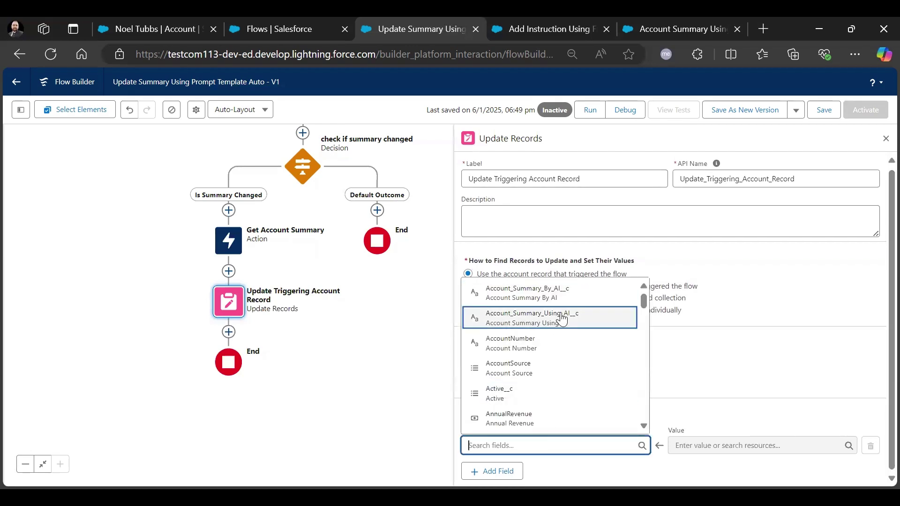
pyautogui.click(524, 293)
pyautogui.click(748, 444)
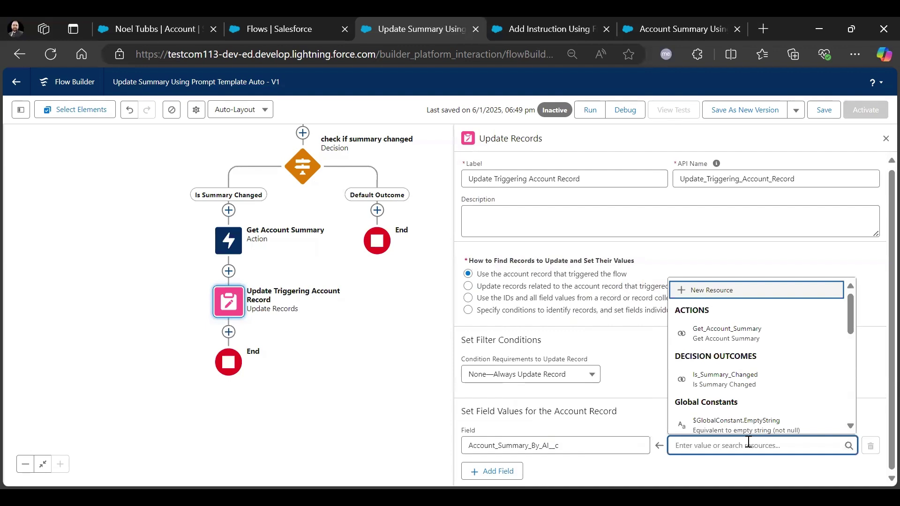
pyautogui.moveTo(847, 316); pyautogui.dragTo(851, 353)
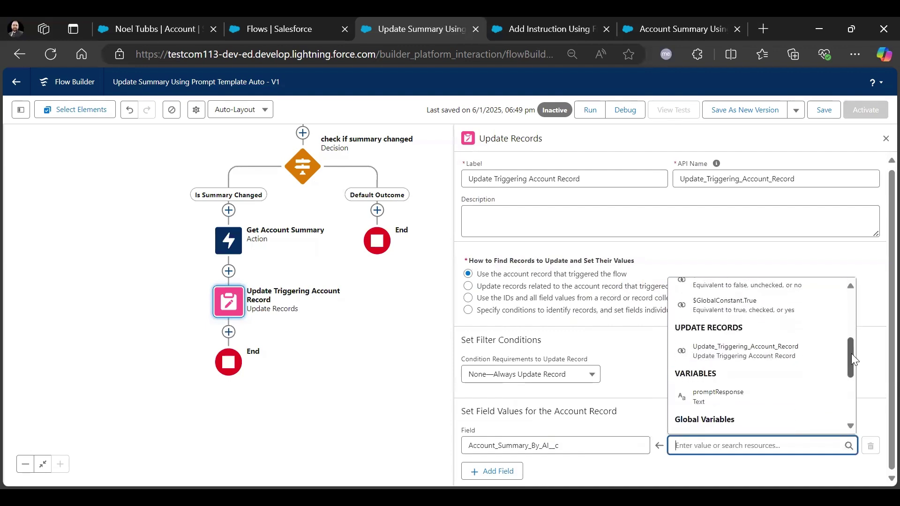
pyautogui.click(752, 398)
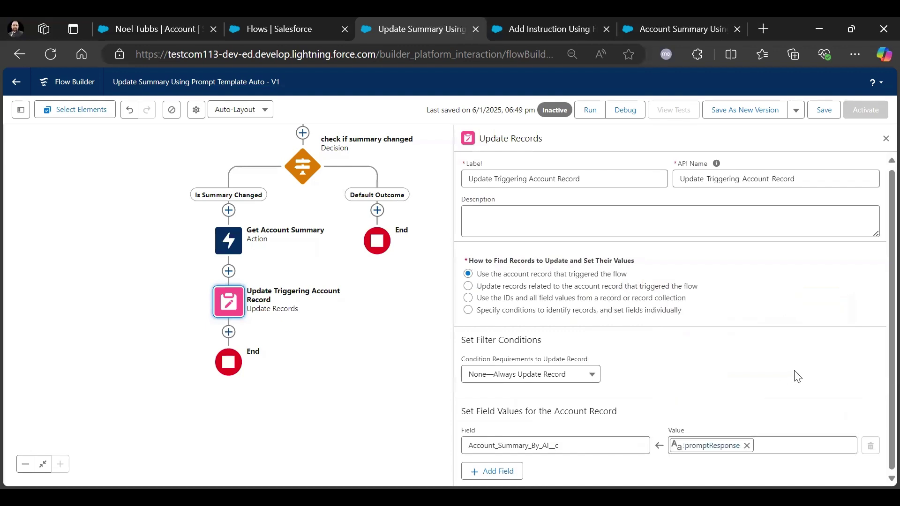
pyautogui.click(522, 402)
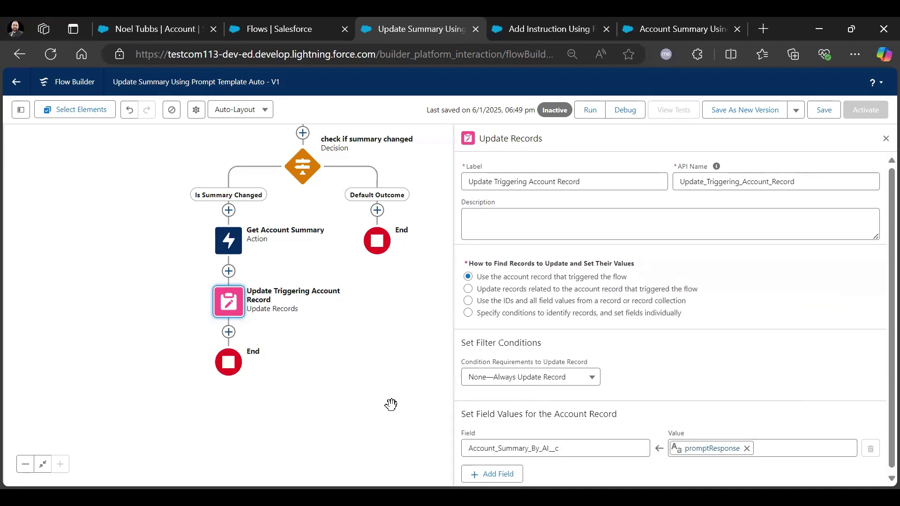
# Step: Save the flow with the configured update element, close the element's settings and activate the flow
pyautogui.moveTo(394, 364); pyautogui.dragTo(332, 437)
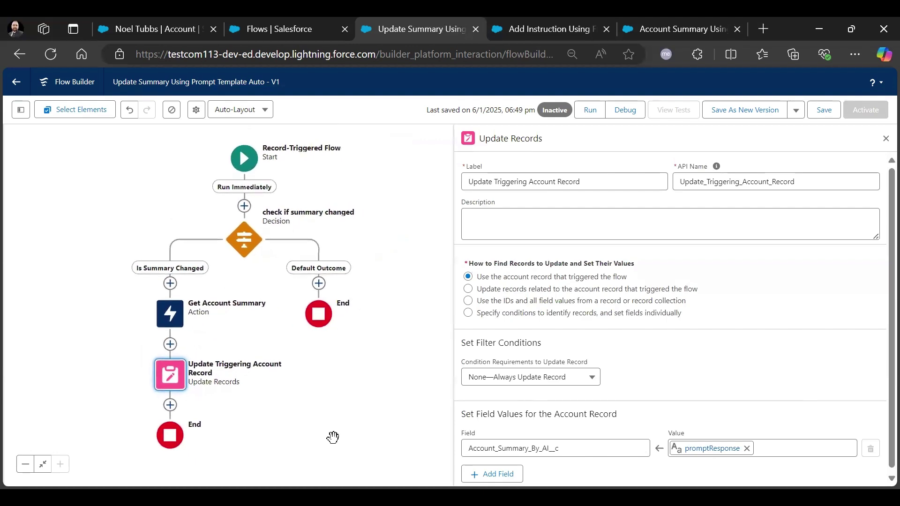
pyautogui.click(823, 111)
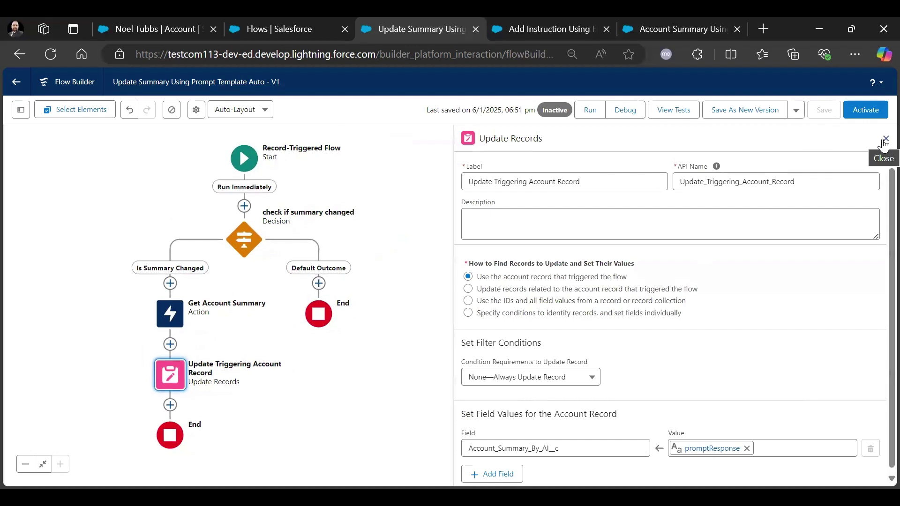
pyautogui.click(884, 145)
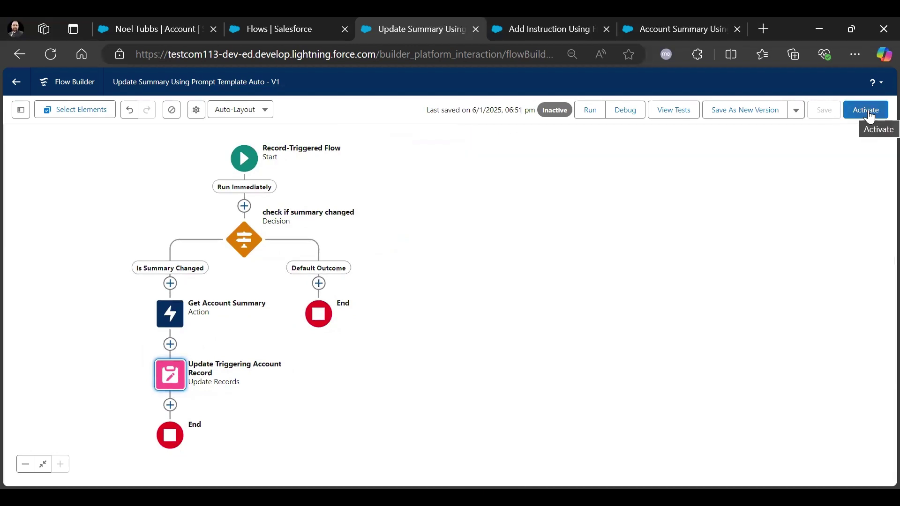
pyautogui.click(869, 115)
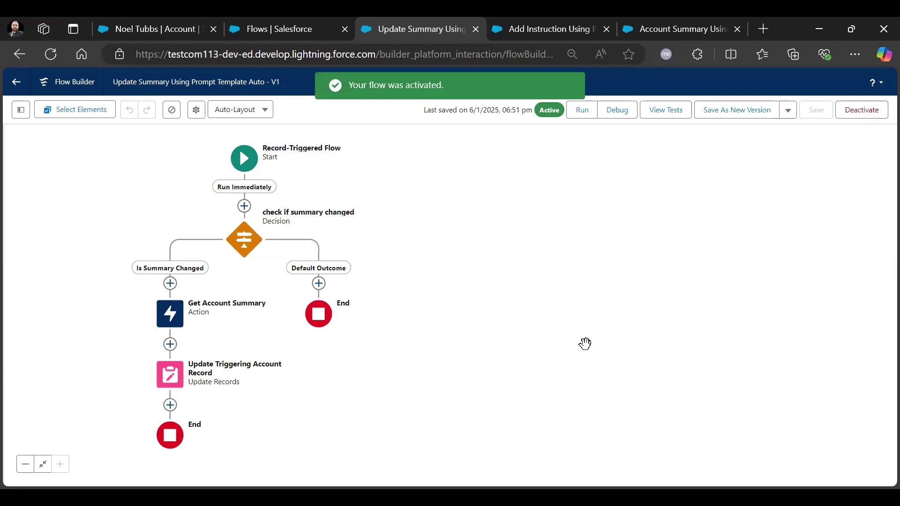
# Step: Switch to the open account record in the browser and reload it to test the flow
pyautogui.click(141, 29)
pyautogui.click(49, 51)
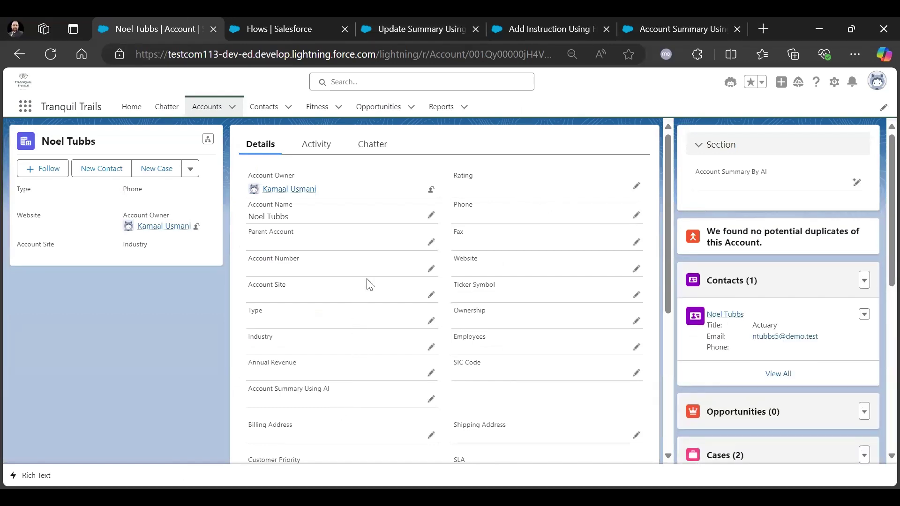
pyautogui.scroll(-2, 378, 302)
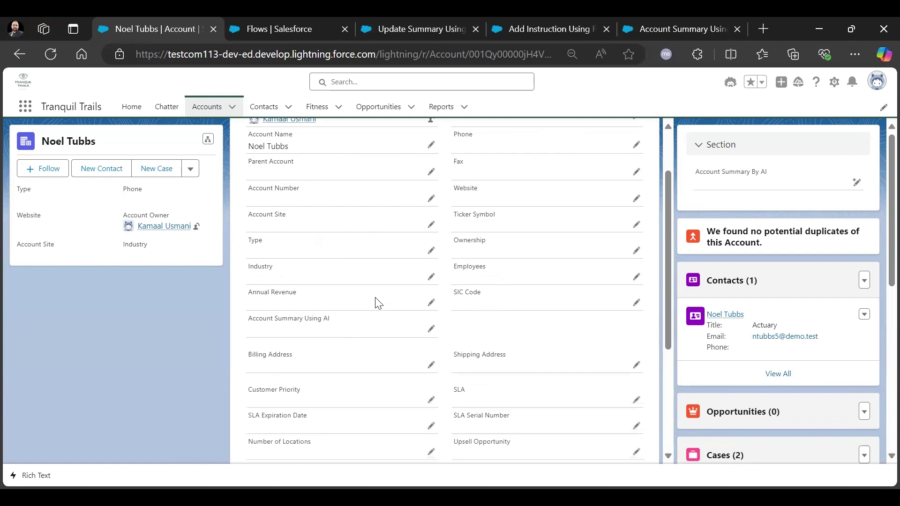
pyautogui.scroll(2, 392, 339)
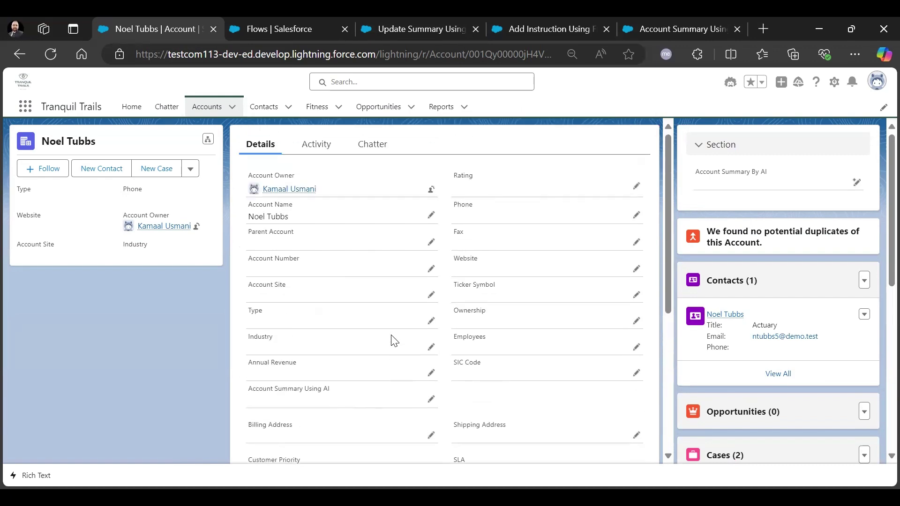
# Step: Set the account's Description to "This Account will have Account Summary Generated By AI" and save the record
pyautogui.scroll(-7, 408, 345)
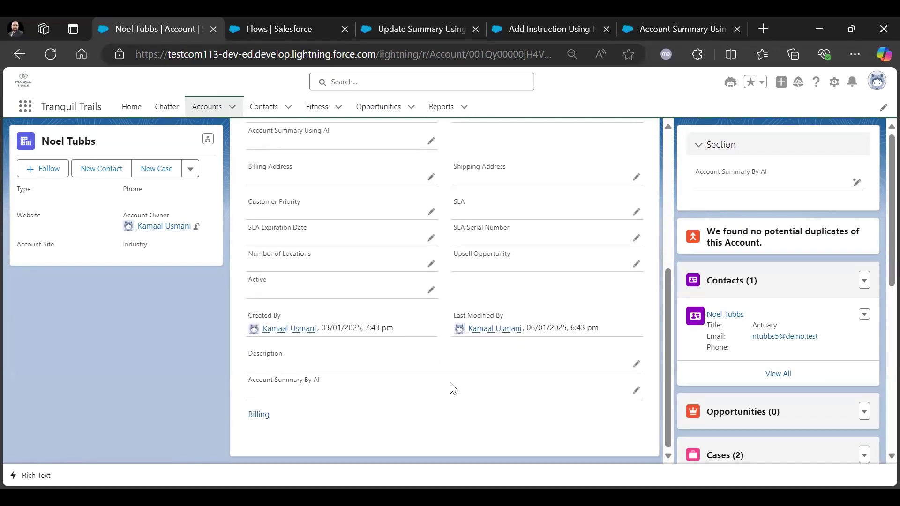
pyautogui.click(635, 364)
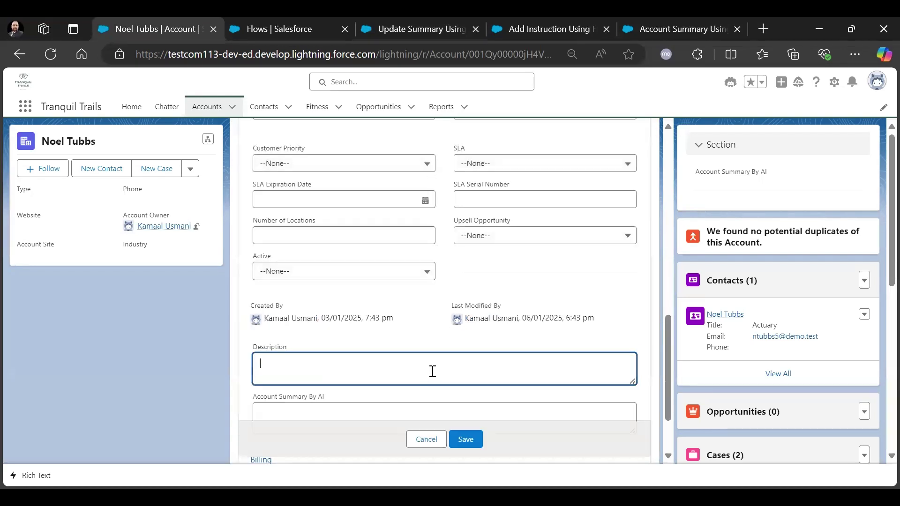
pyautogui.write('This Account ')
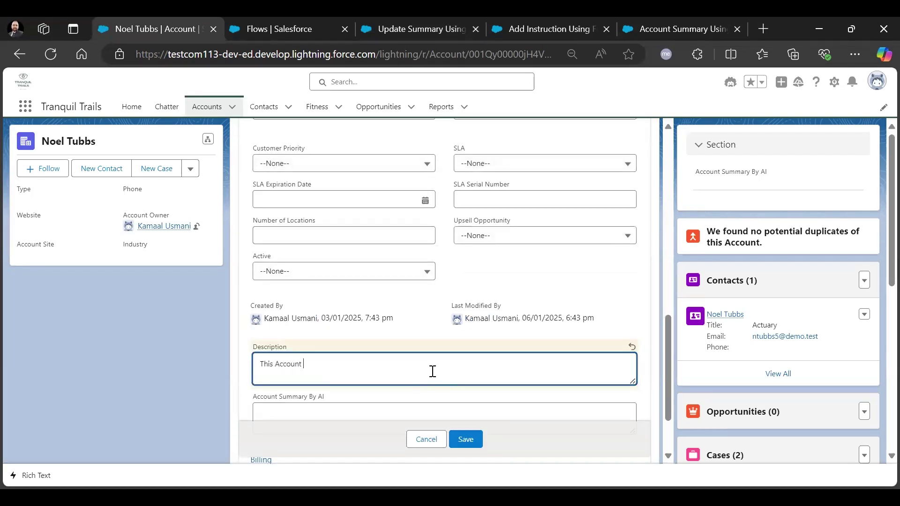
pyautogui.write('will have Account Summary Generated By AI')
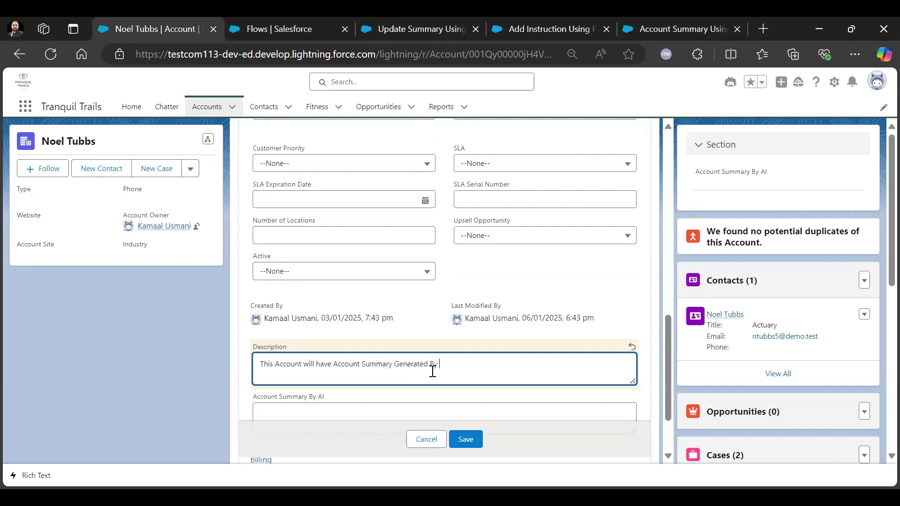
pyautogui.click(462, 444)
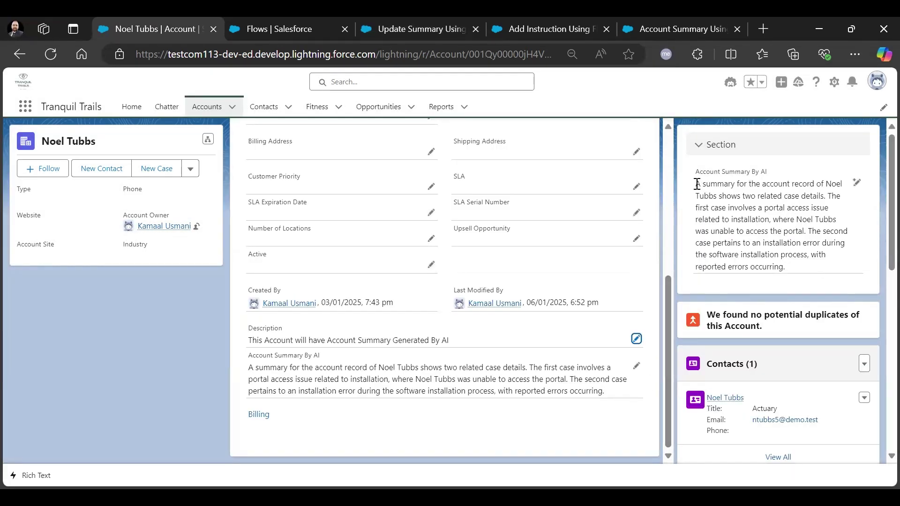
# Step: Read through the generated text in the account's Account Summary By AI field
pyautogui.moveTo(695, 184); pyautogui.dragTo(819, 270)
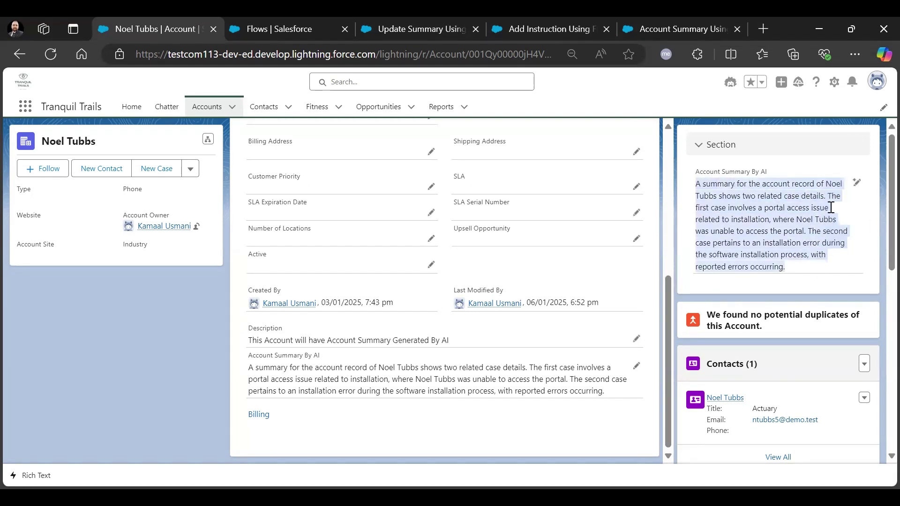
pyautogui.click(773, 225)
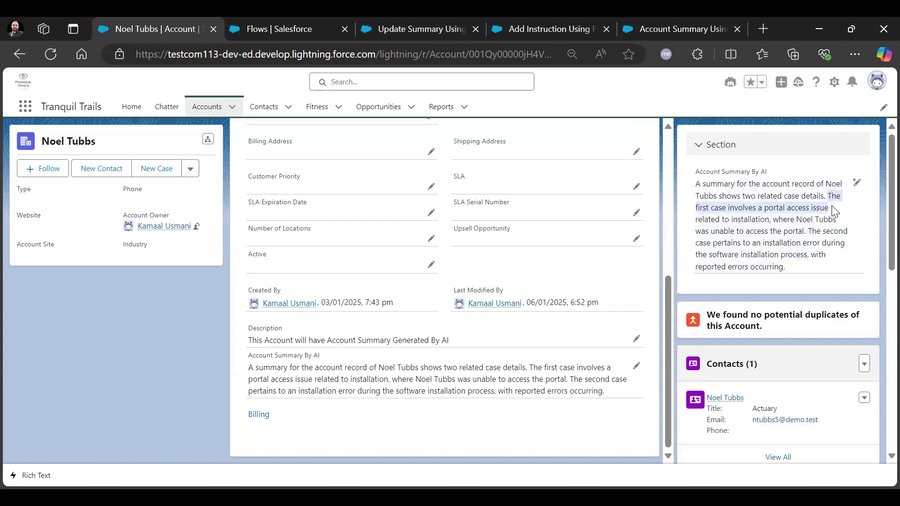